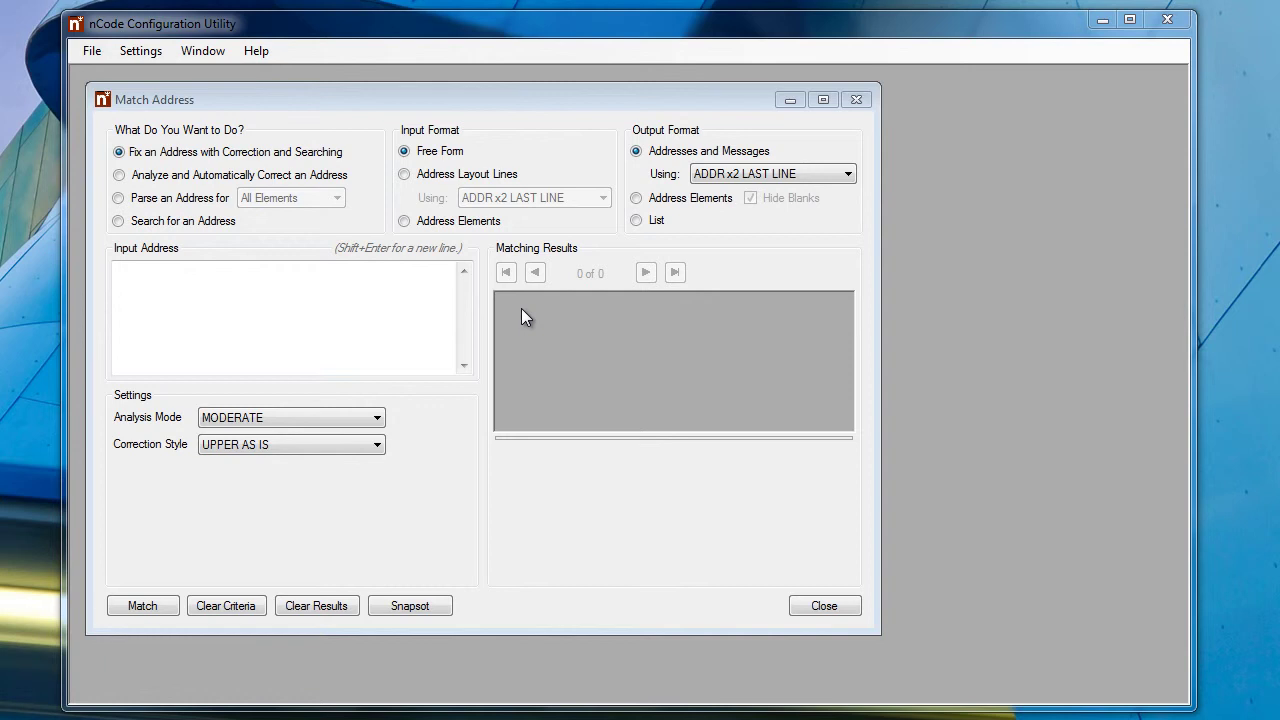
Bring the Match Address window into focus, with its default fix-and-correct, free-form options
{"action": "left_click", "coordinate": [146, 291]}
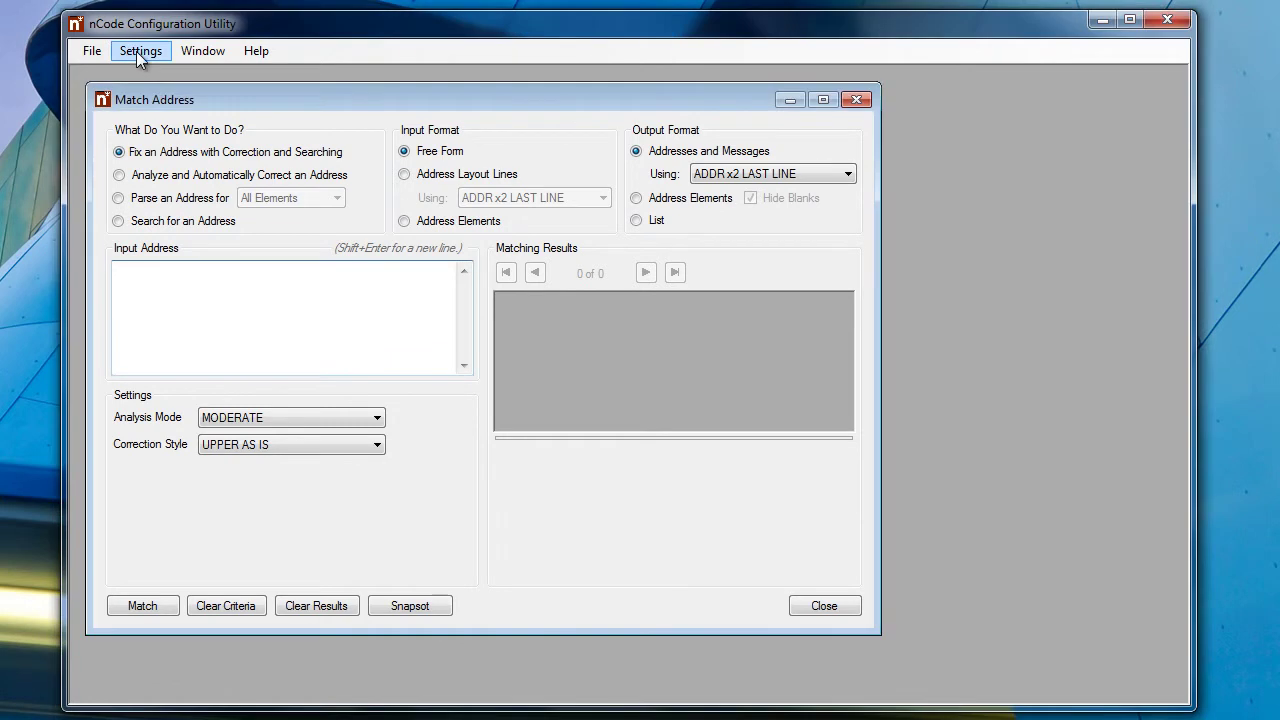
{"action": "left_click", "coordinate": [138, 52]}
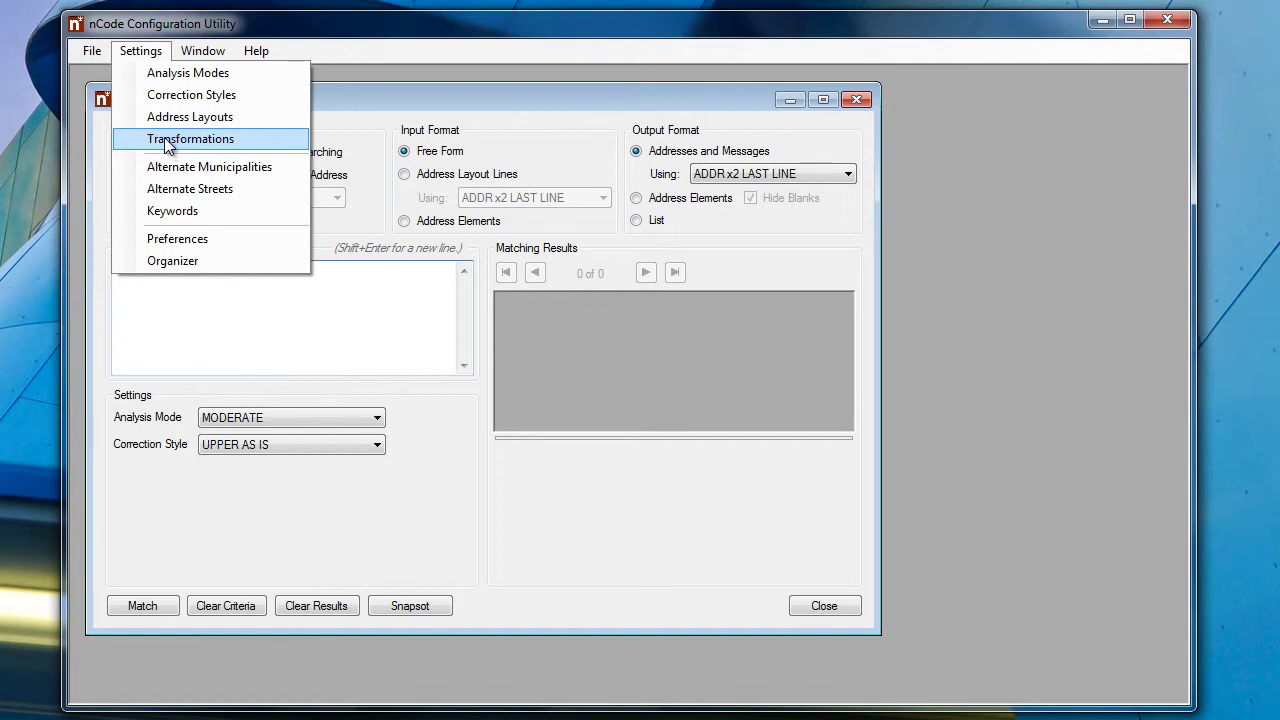
{"action": "mouse_move", "coordinate": [87, 56]}
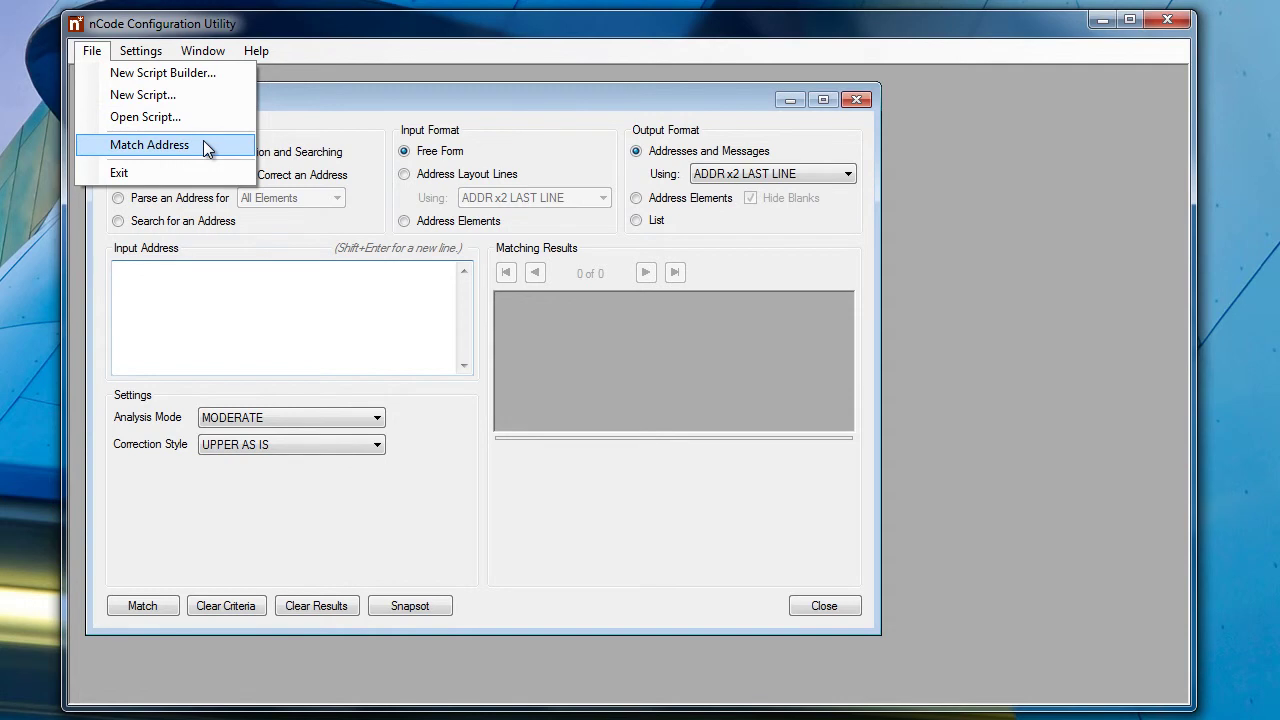
{"action": "left_click", "coordinate": [359, 107]}
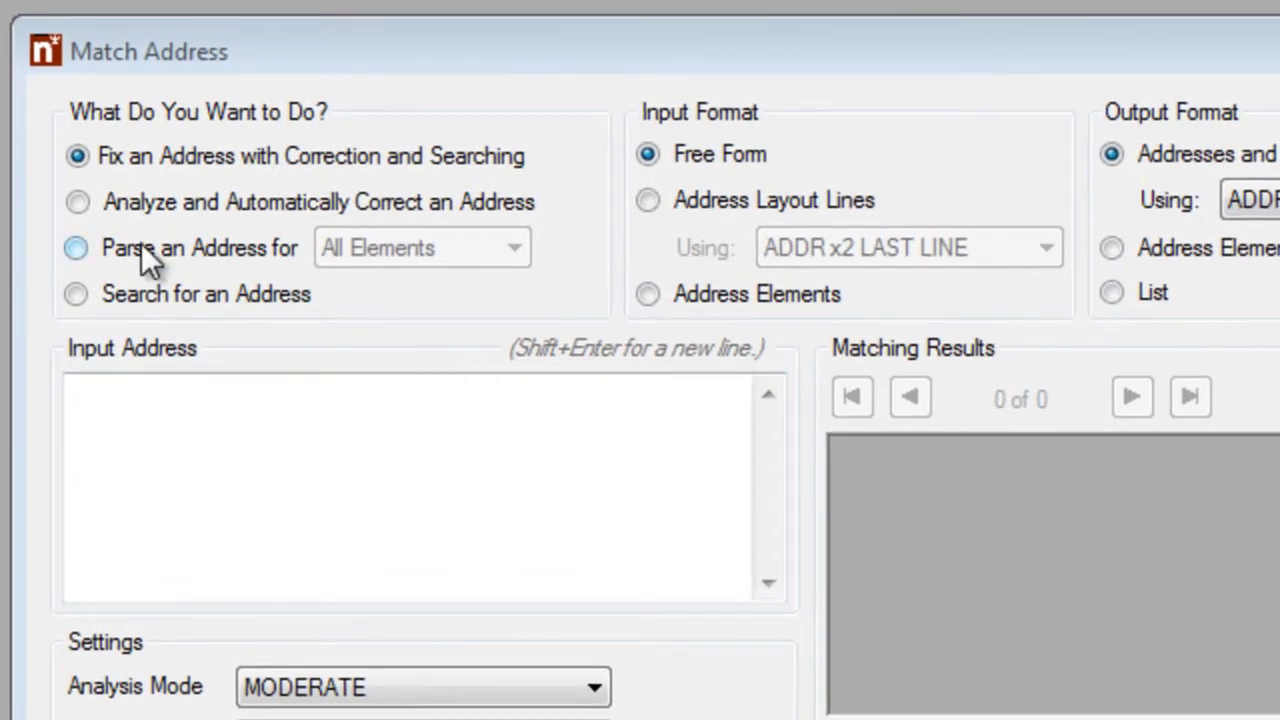
Set the match to analyze and auto-correct, with Address Layout Lines input and ADDR x2 LAST LINE output
{"action": "left_click", "coordinate": [78, 203]}
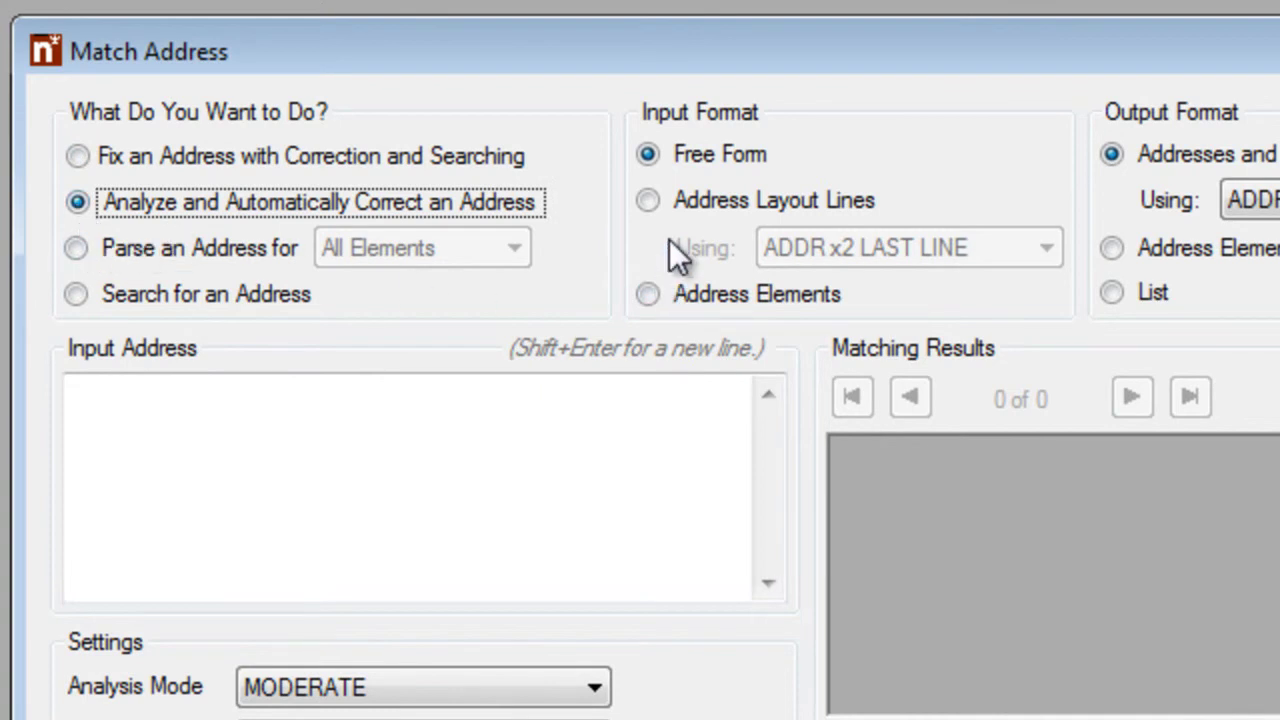
{"action": "left_click", "coordinate": [649, 199]}
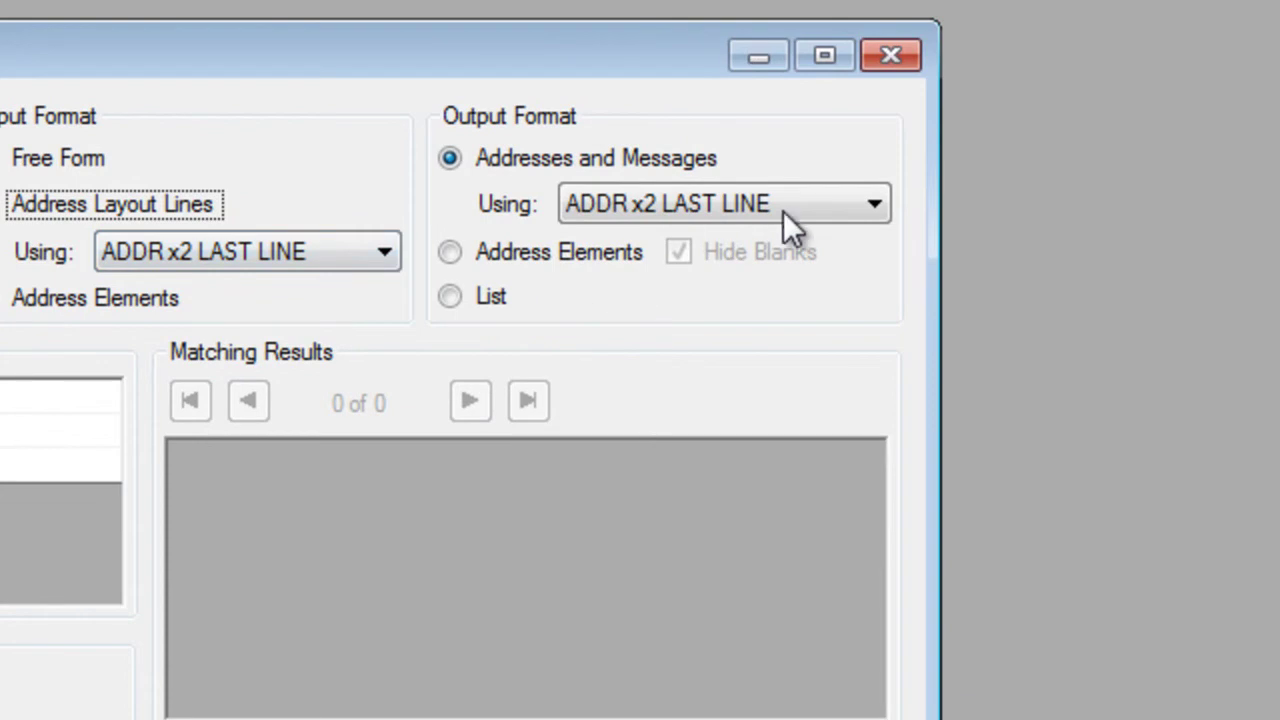
{"action": "left_click", "coordinate": [877, 203]}
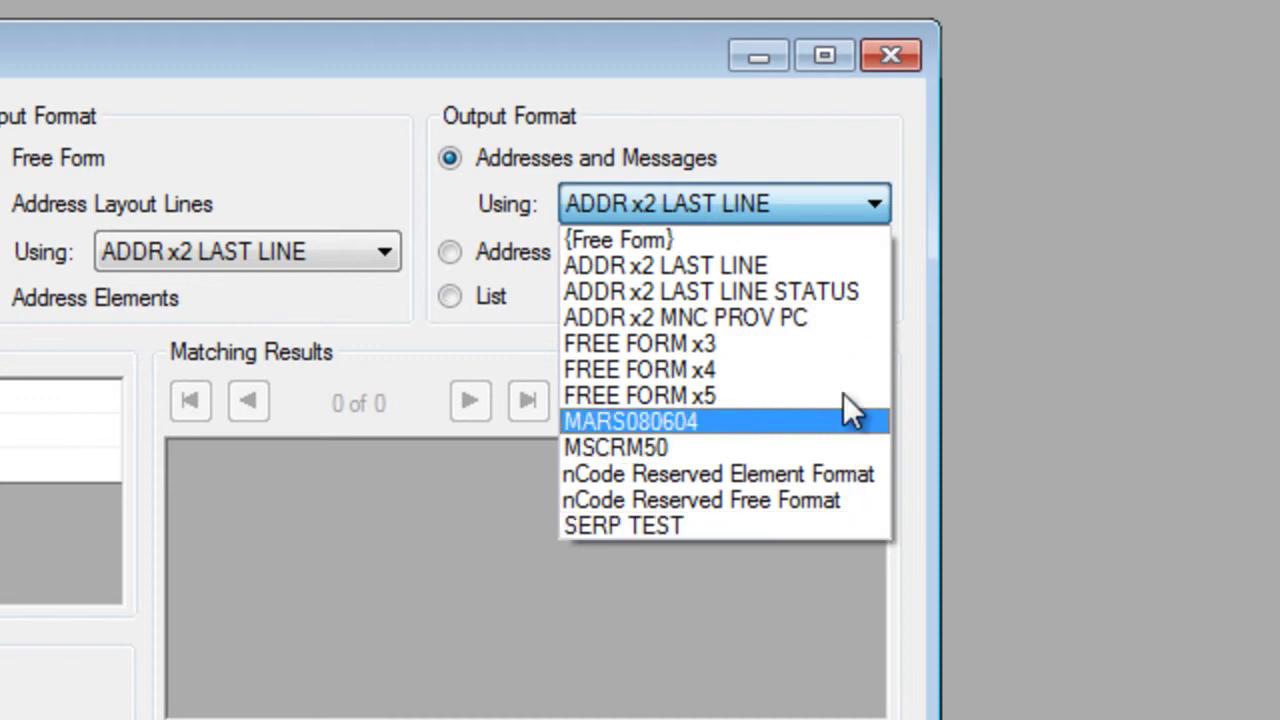
{"action": "left_click", "coordinate": [858, 208]}
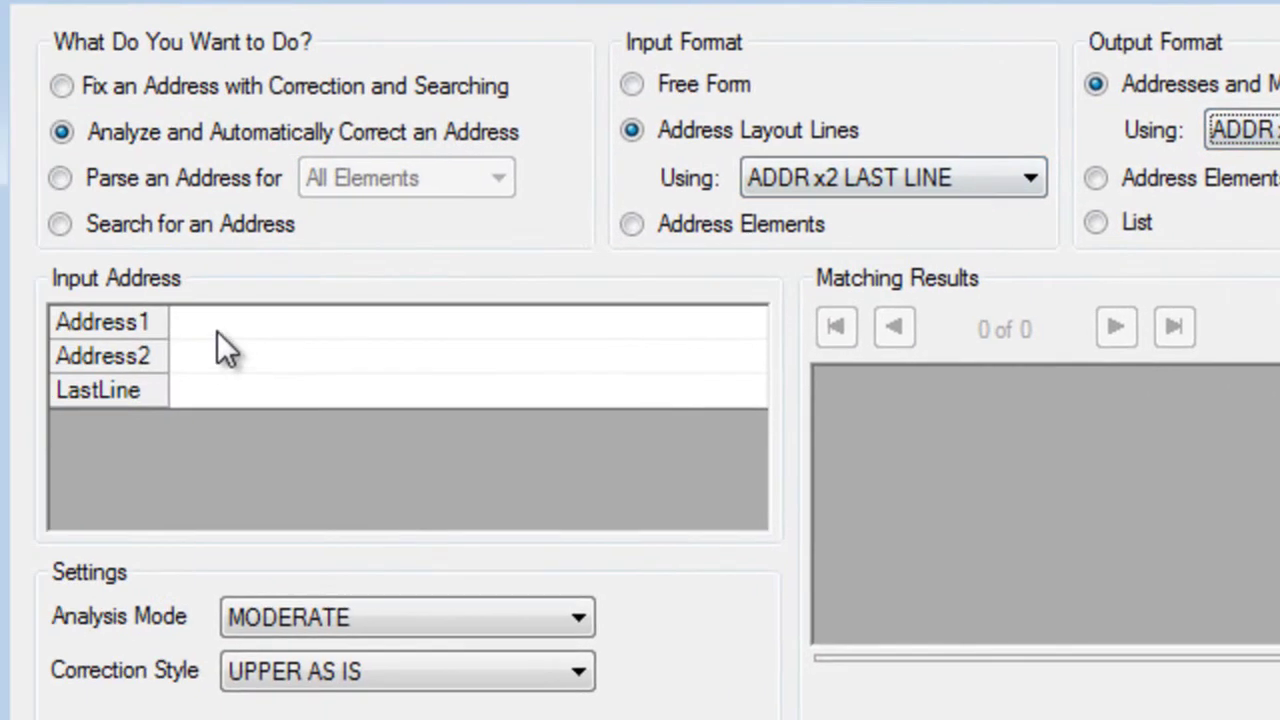
{"action": "left_click", "coordinate": [203, 321]}
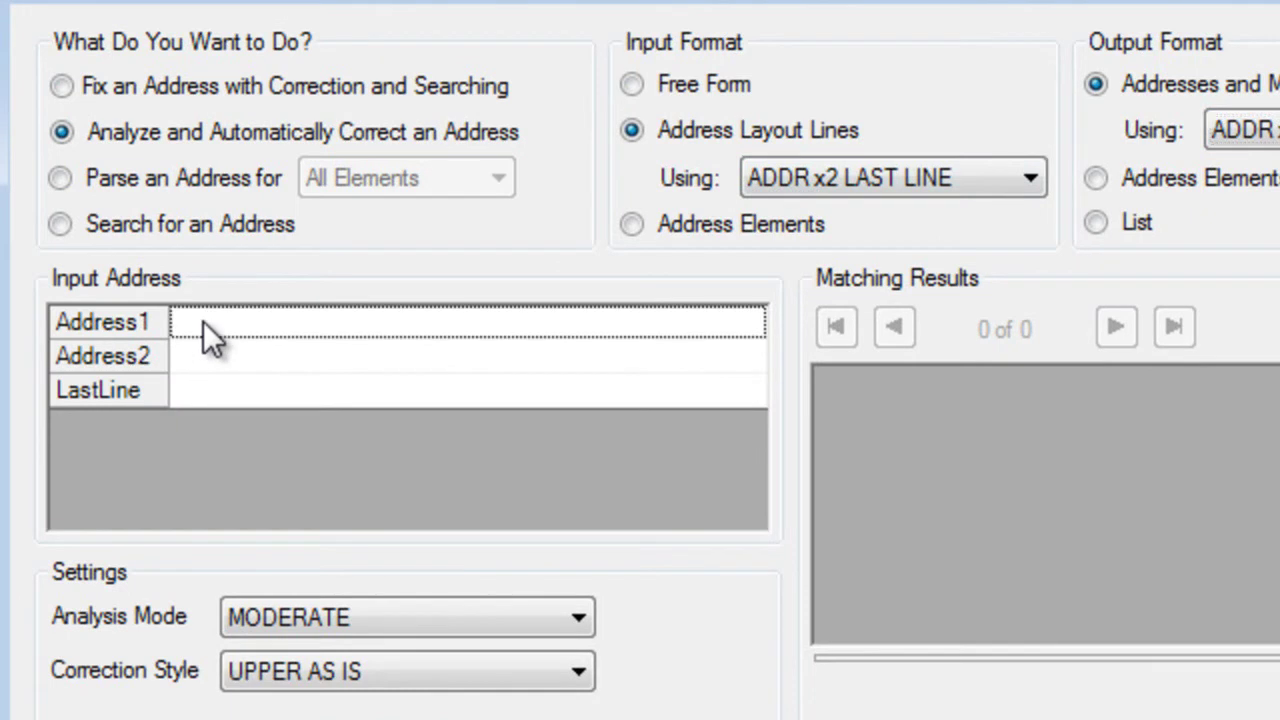
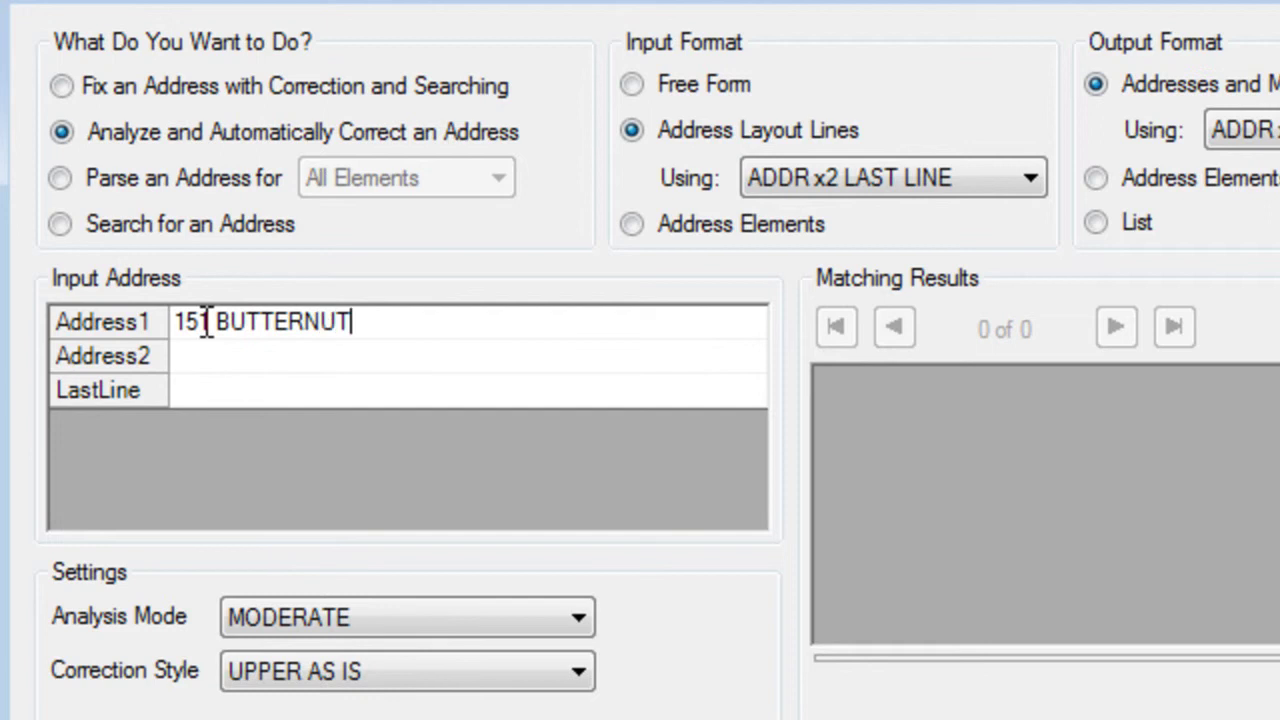
{"action": "key", "text": "Tab"}
{"action": "key", "text": "Tab"}
{"action": "type", "text": "MONTR"}
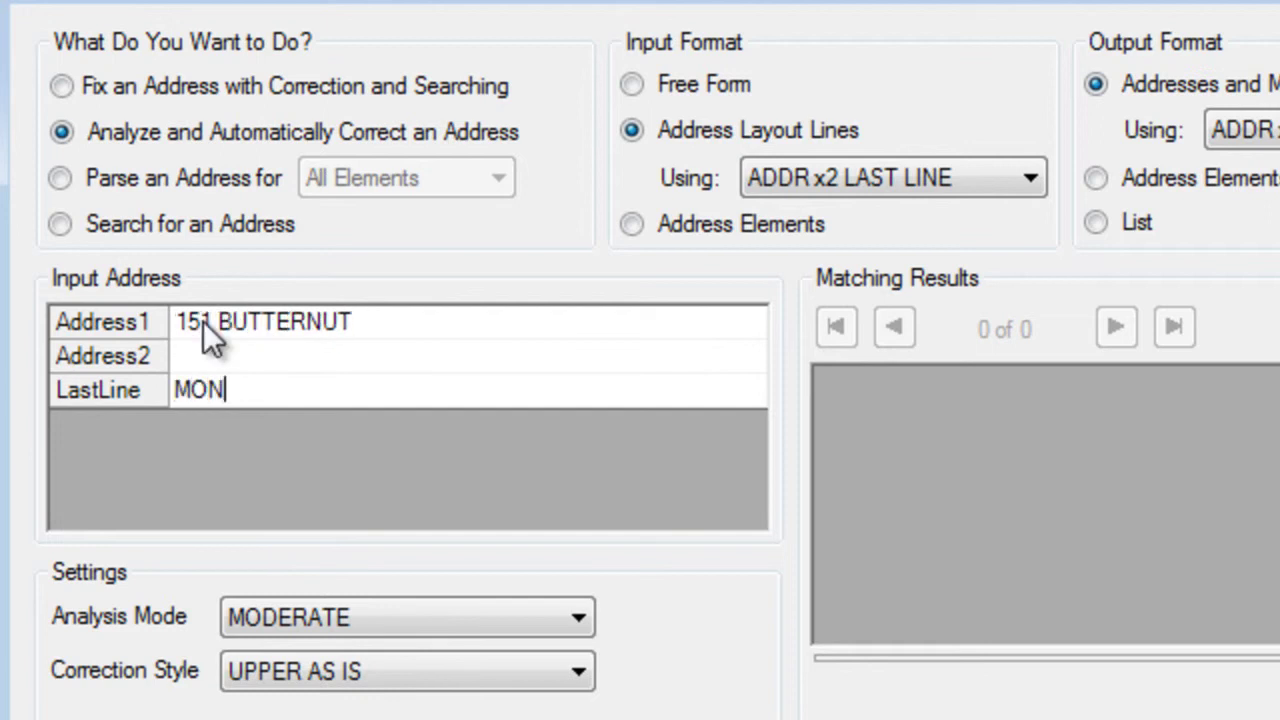
{"action": "type", "text": "EAL QC"}
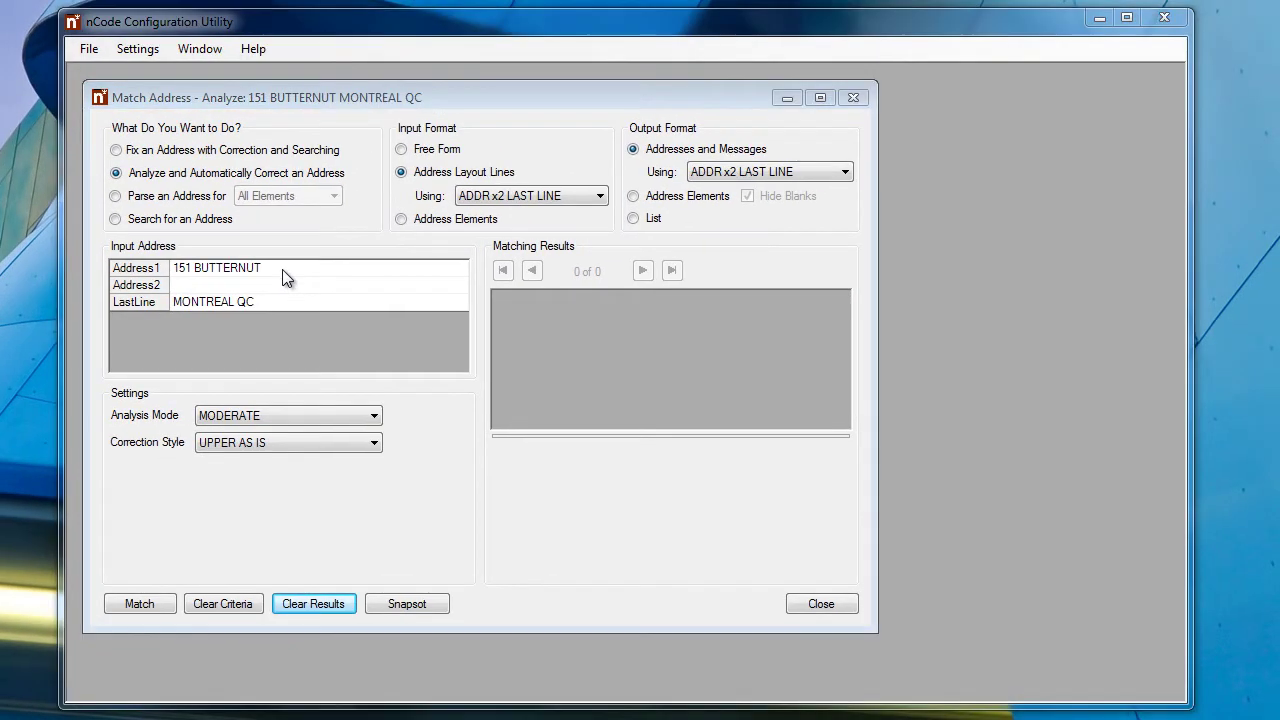
{"action": "left_click", "coordinate": [148, 603]}
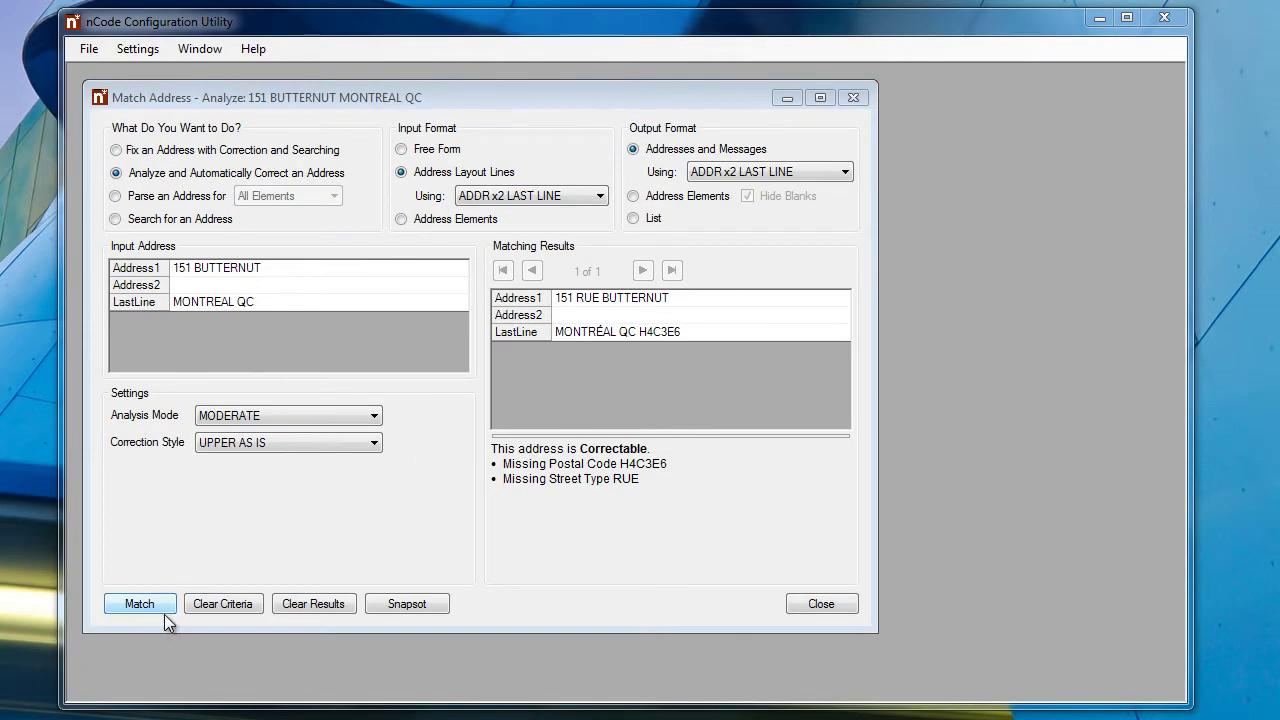
{"action": "left_click", "coordinate": [204, 603]}
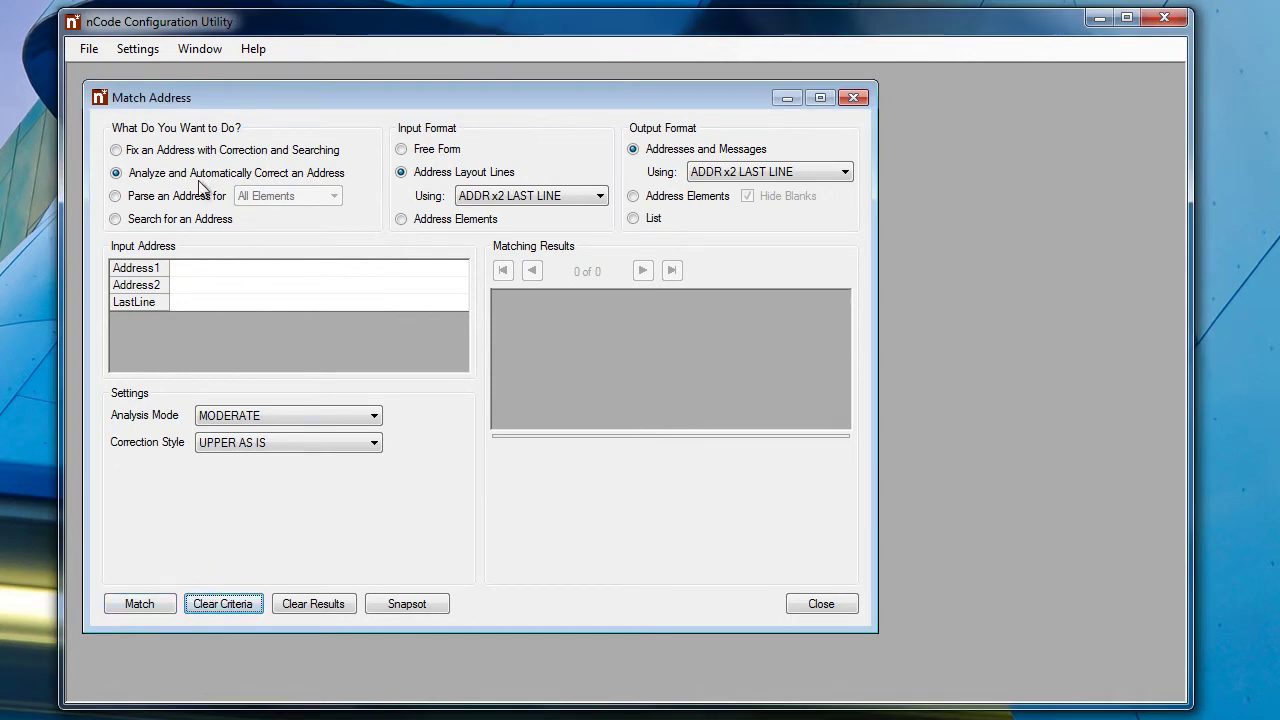
{"action": "left_click", "coordinate": [429, 148]}
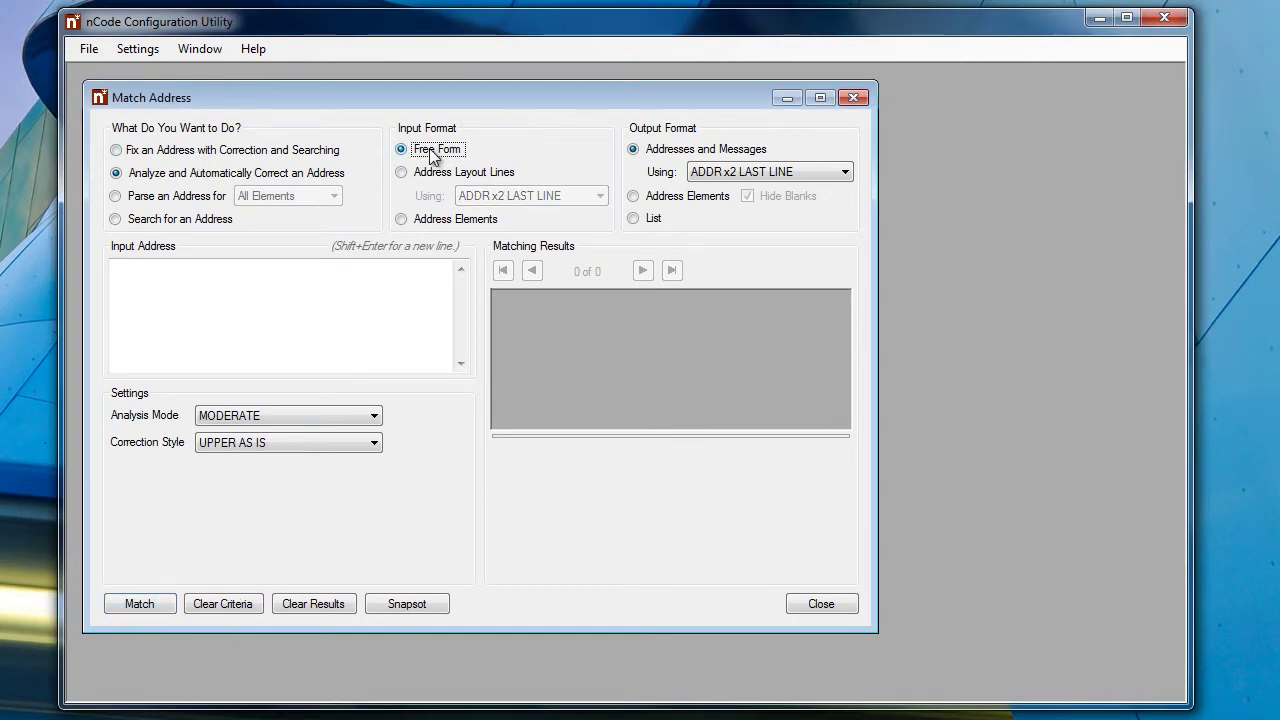
{"action": "left_click", "coordinate": [648, 216]}
{"action": "left_click", "coordinate": [244, 295]}
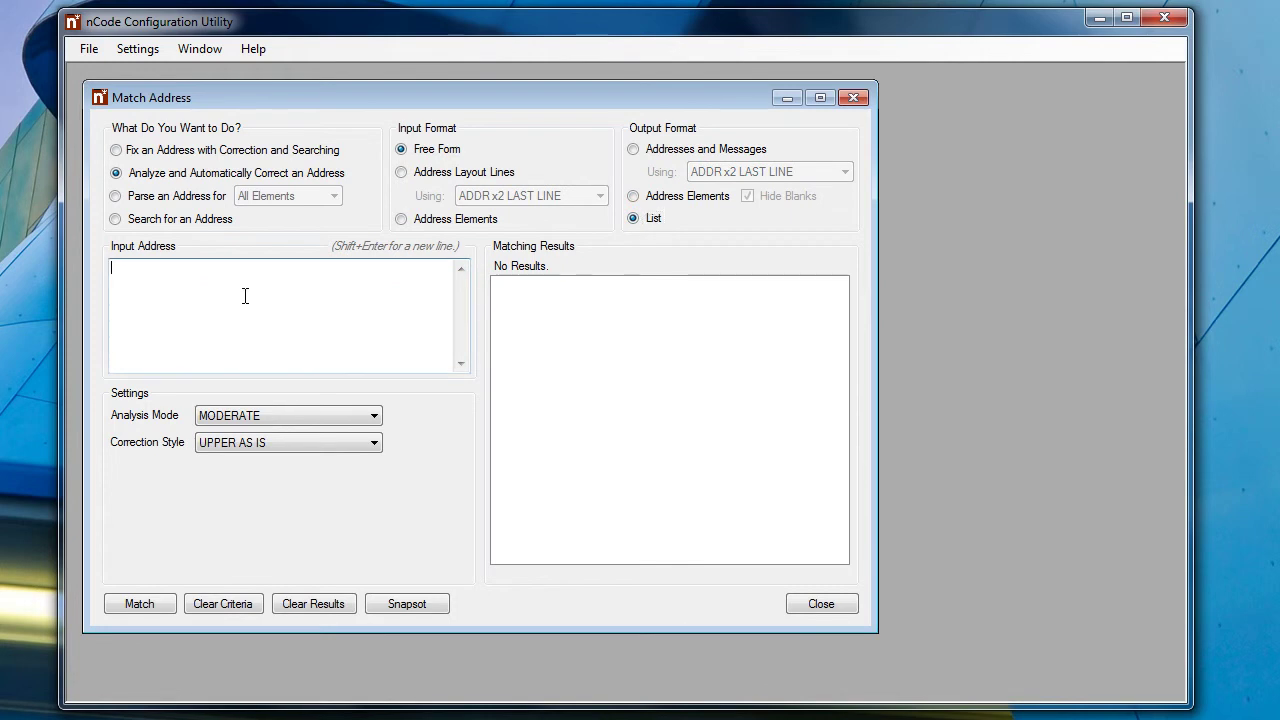
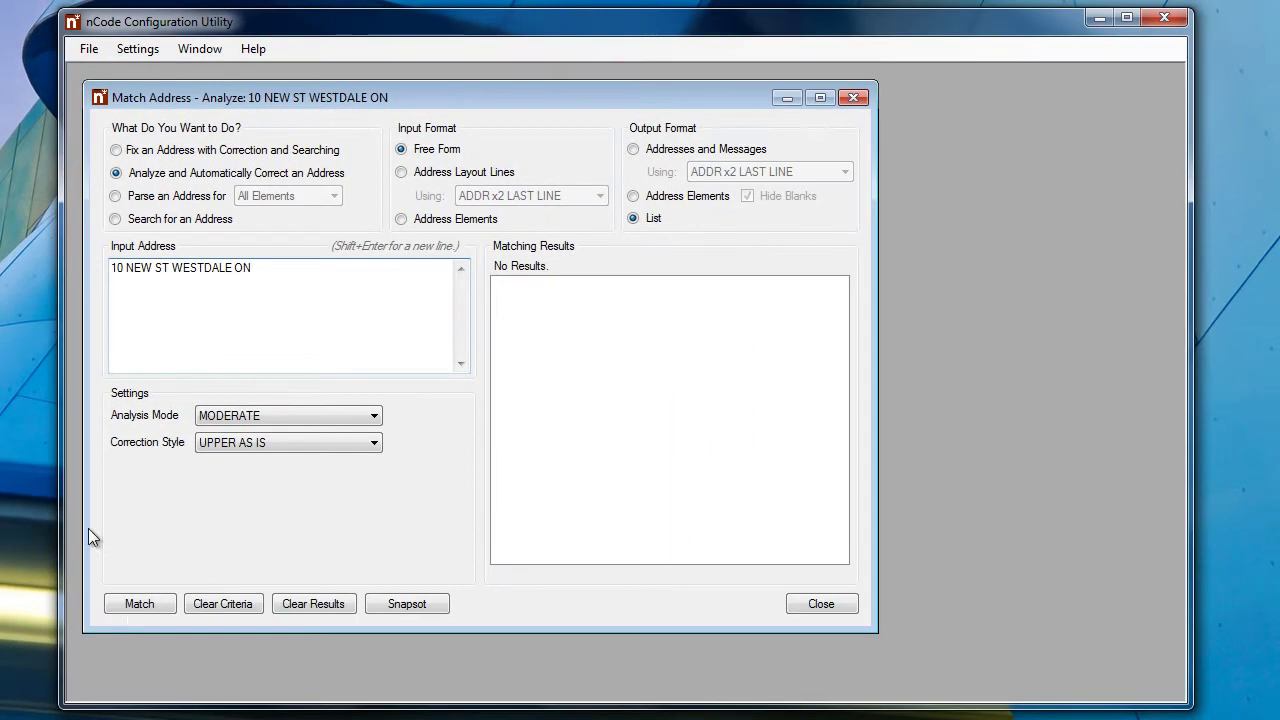
{"action": "left_click", "coordinate": [134, 605]}
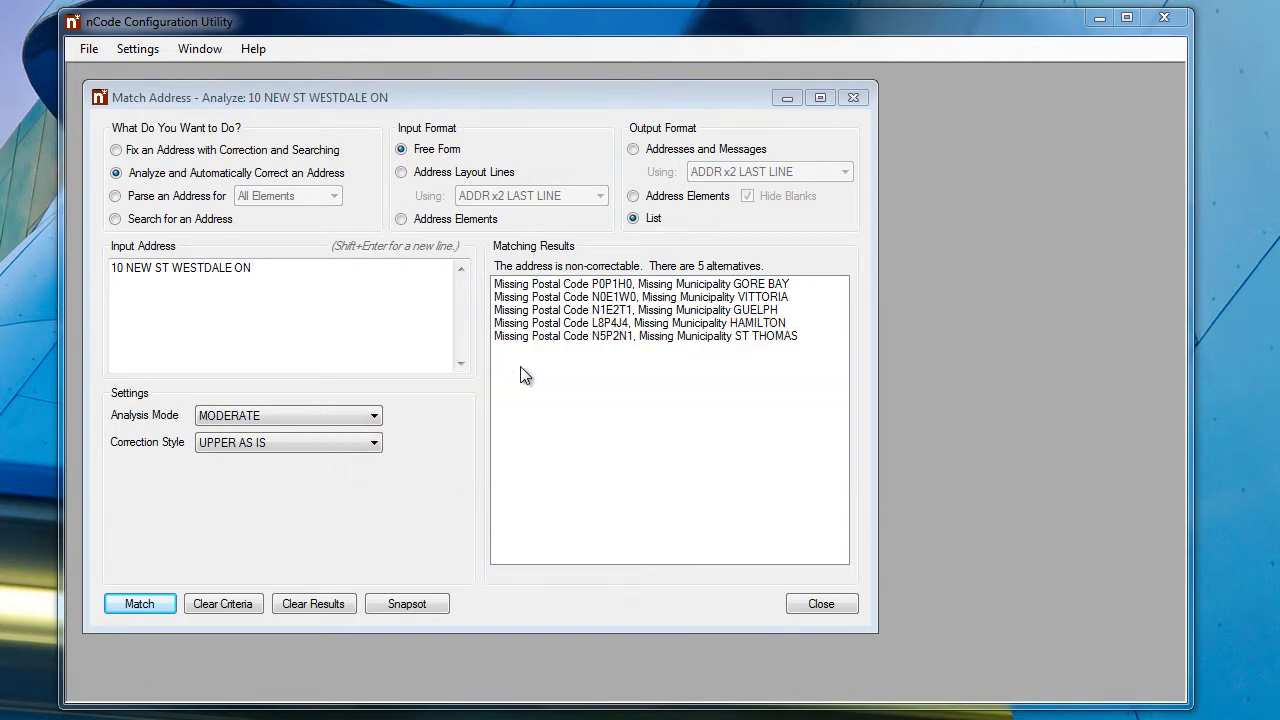
{"action": "left_click", "coordinate": [234, 608]}
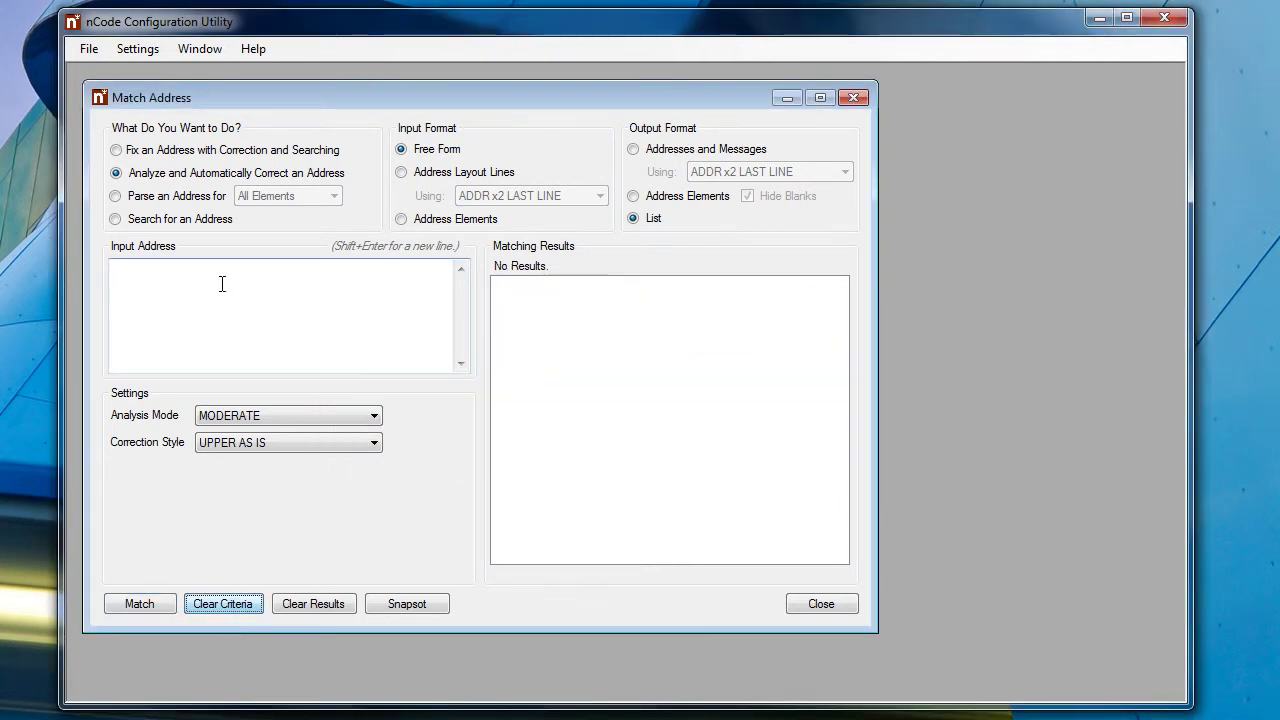
{"action": "left_click", "coordinate": [216, 219]}
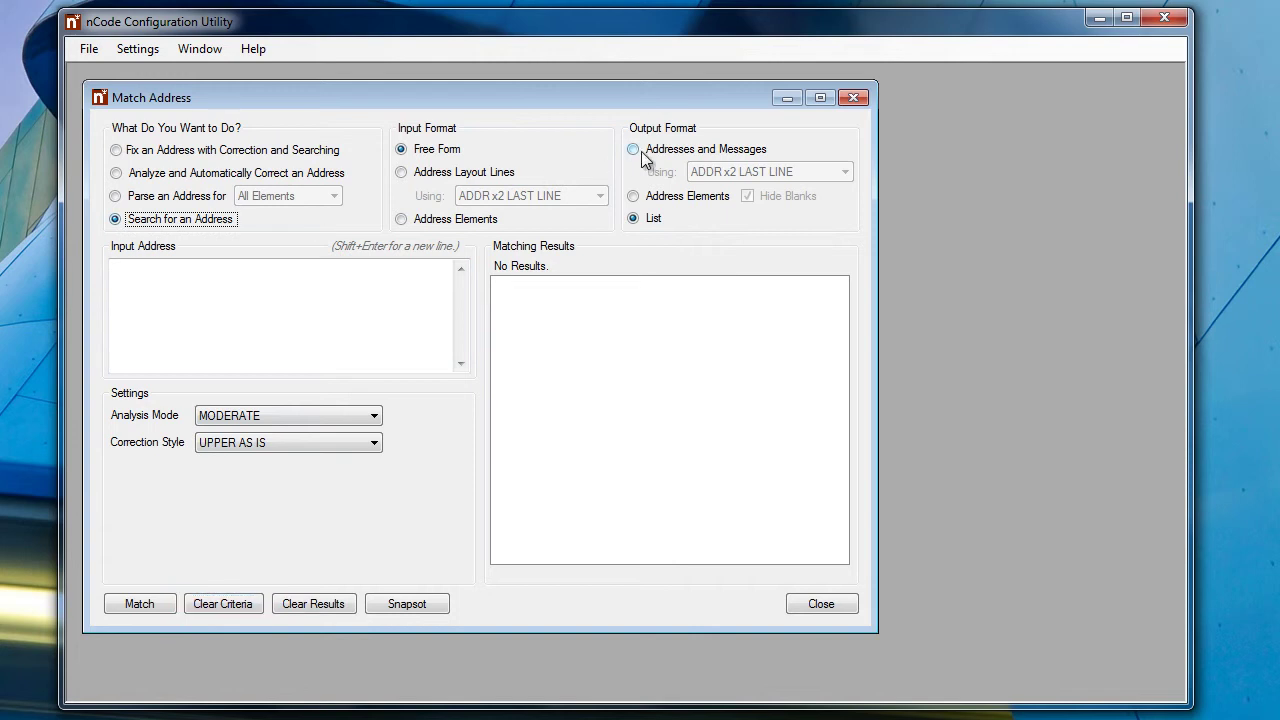
{"action": "left_click", "coordinate": [634, 150]}
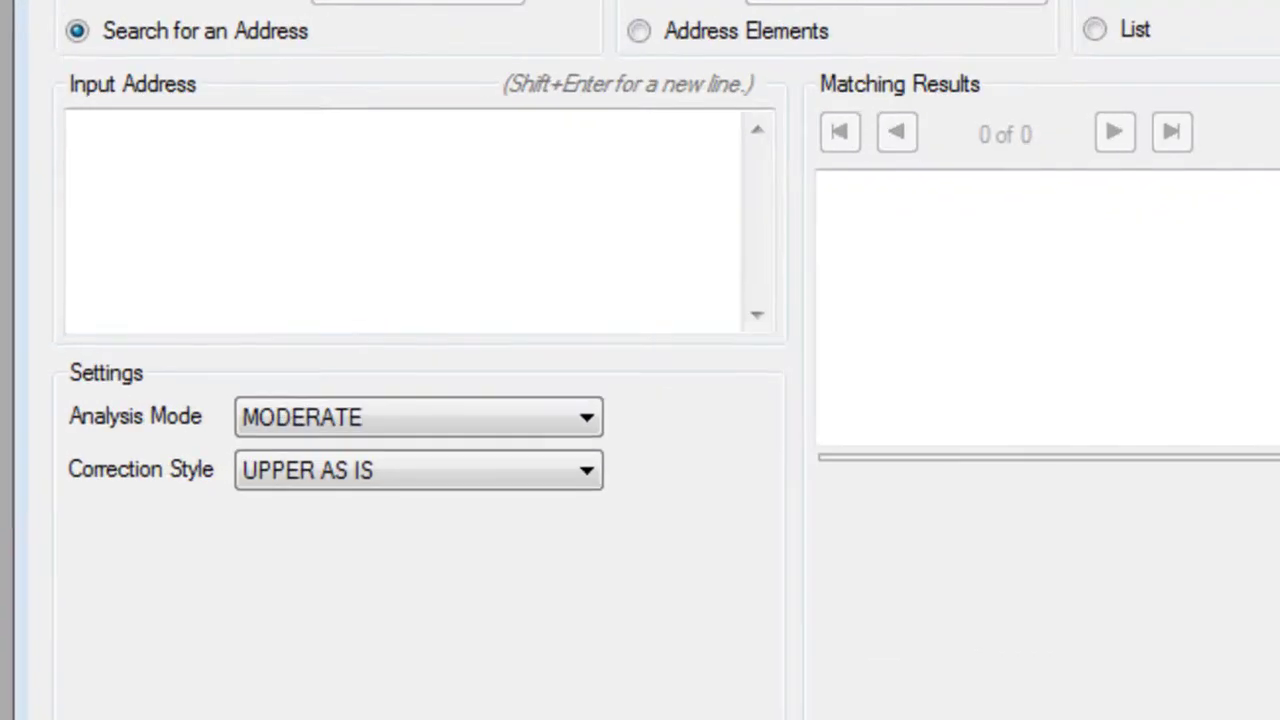
{"action": "left_click", "coordinate": [178, 302]}
{"action": "type", "text": "555 "}
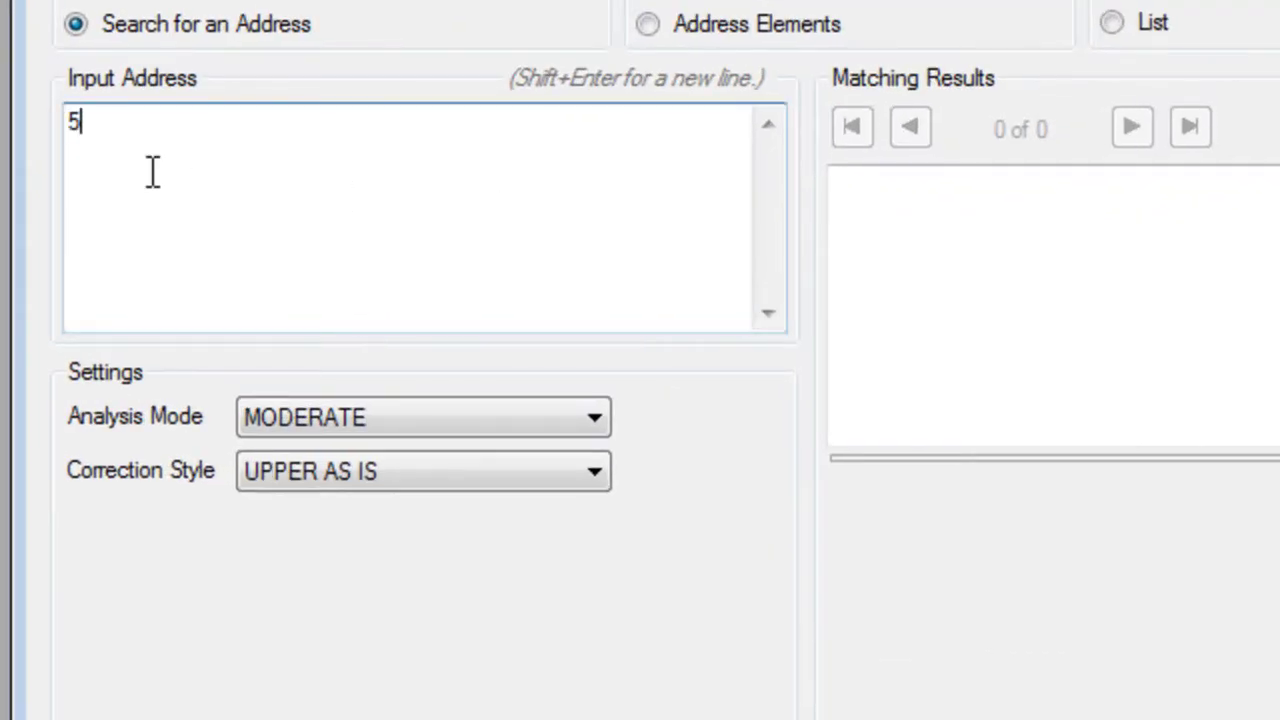
{"action": "type", "text": "L3C6B5"}
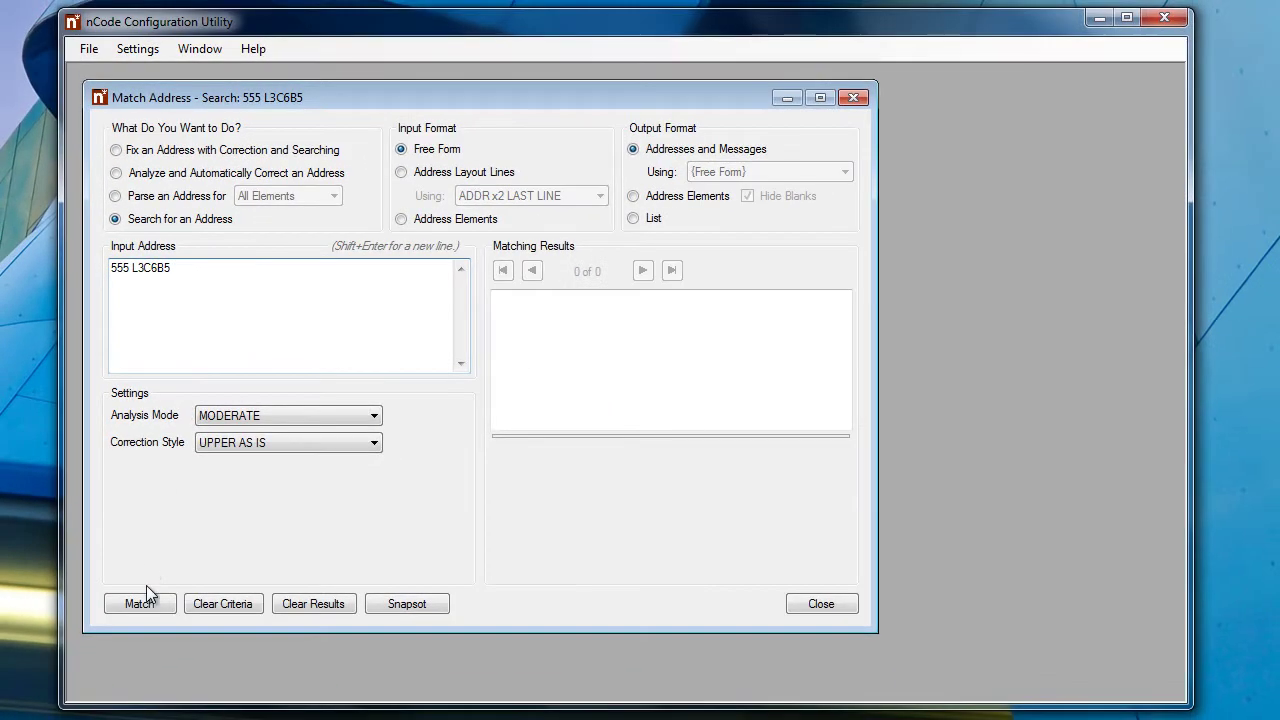
{"action": "left_click", "coordinate": [141, 604]}
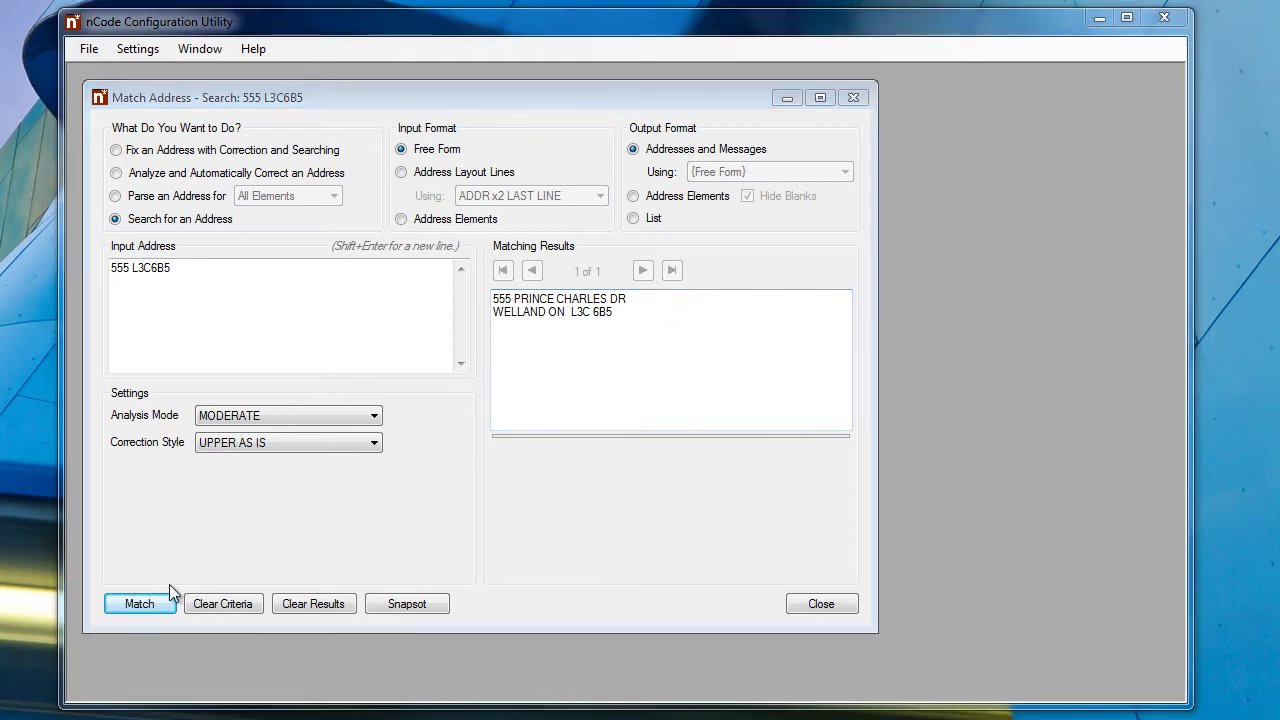
{"action": "left_click", "coordinate": [218, 604]}
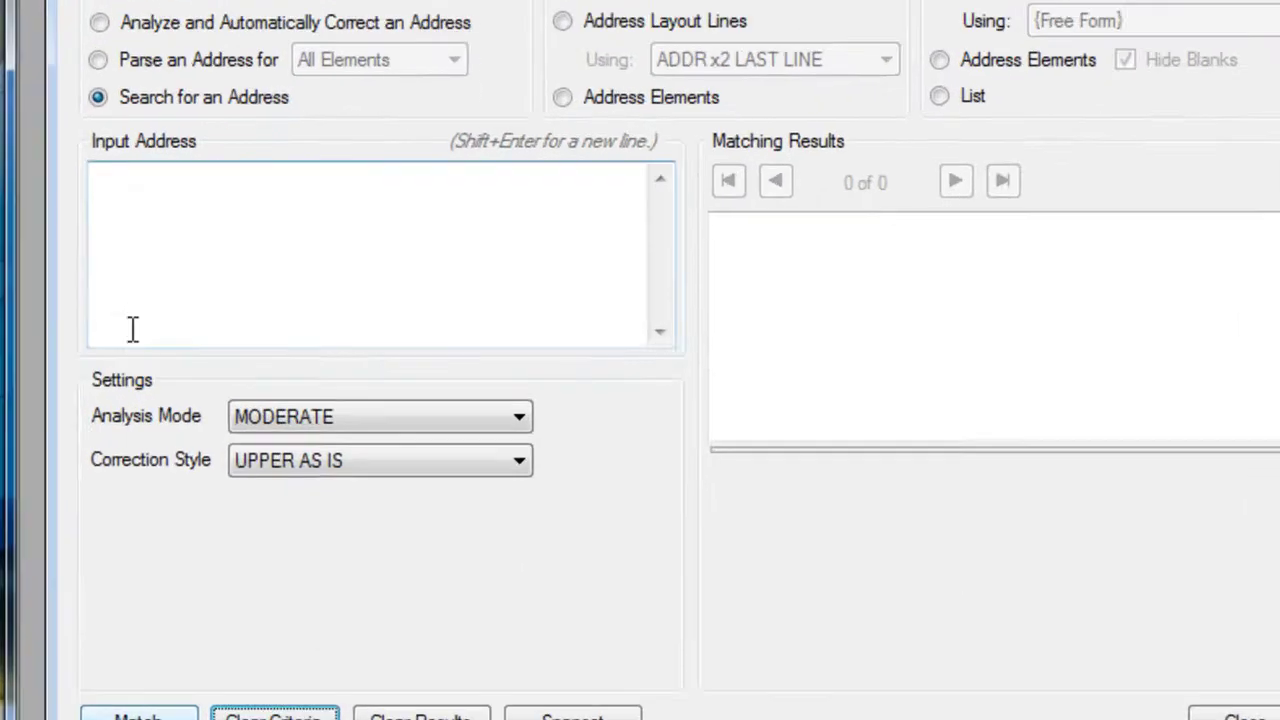
{"action": "left_click", "coordinate": [135, 282]}
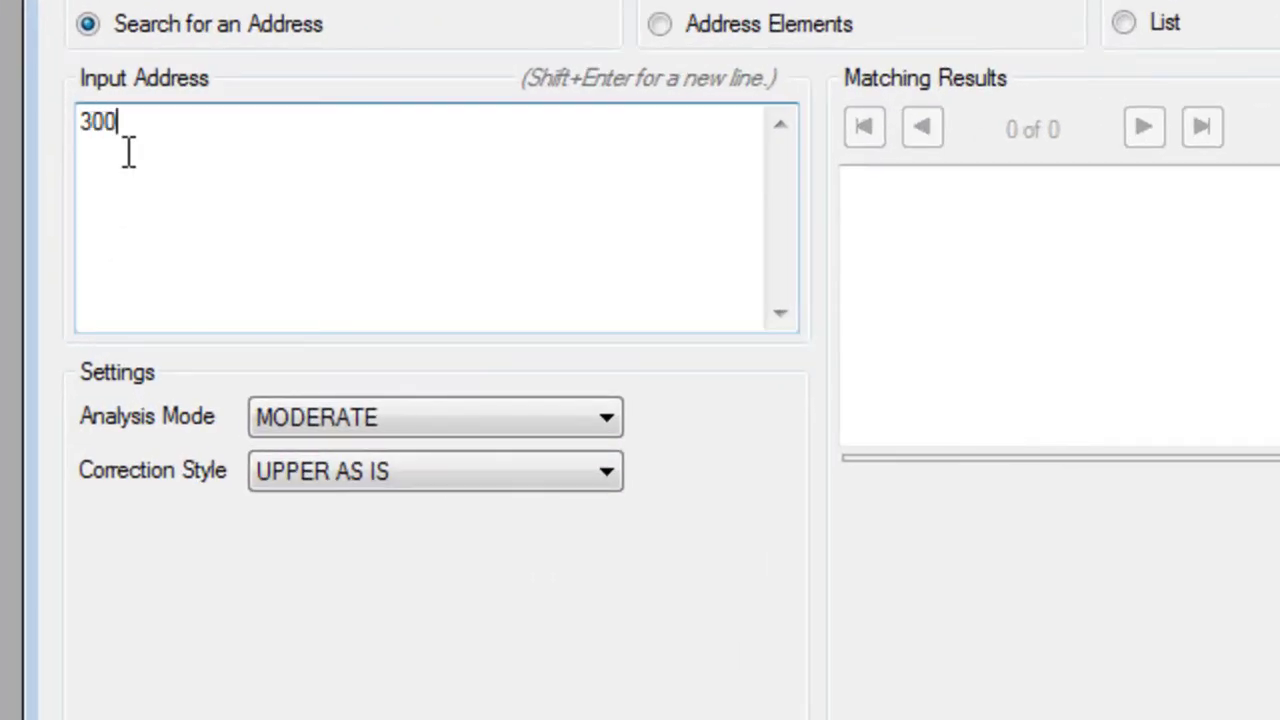
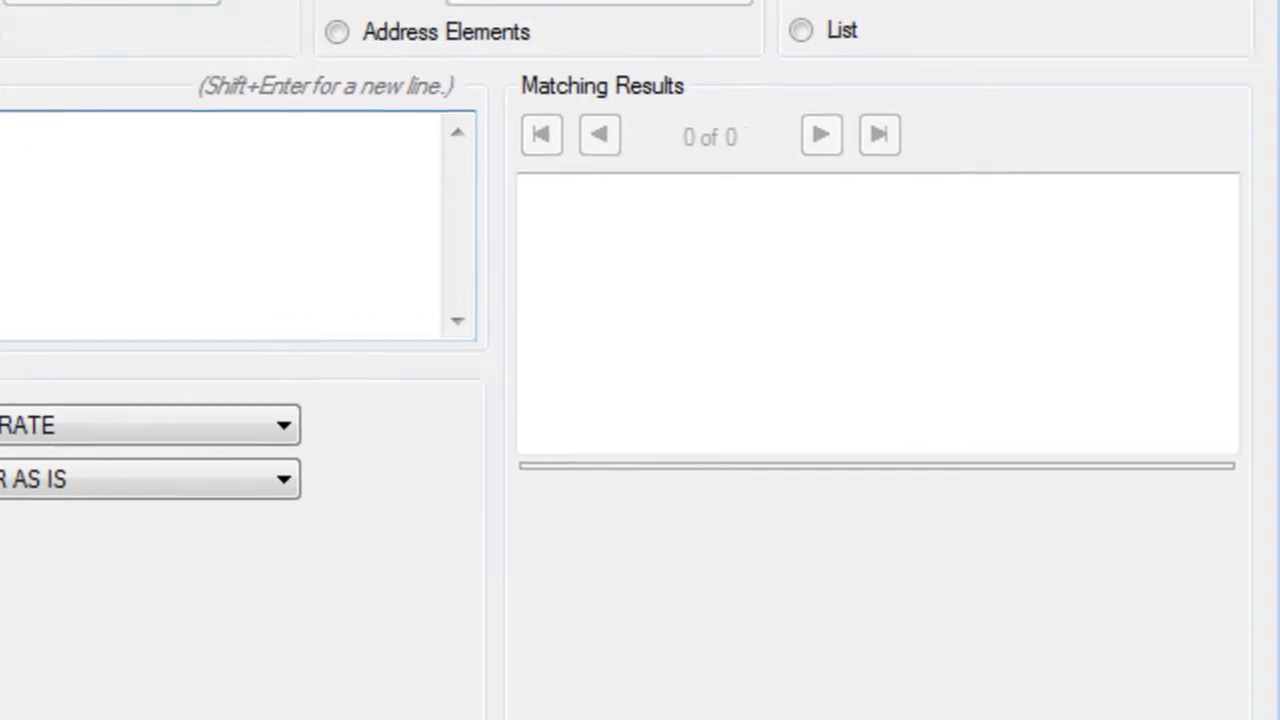
{"action": "key", "text": "Return"}
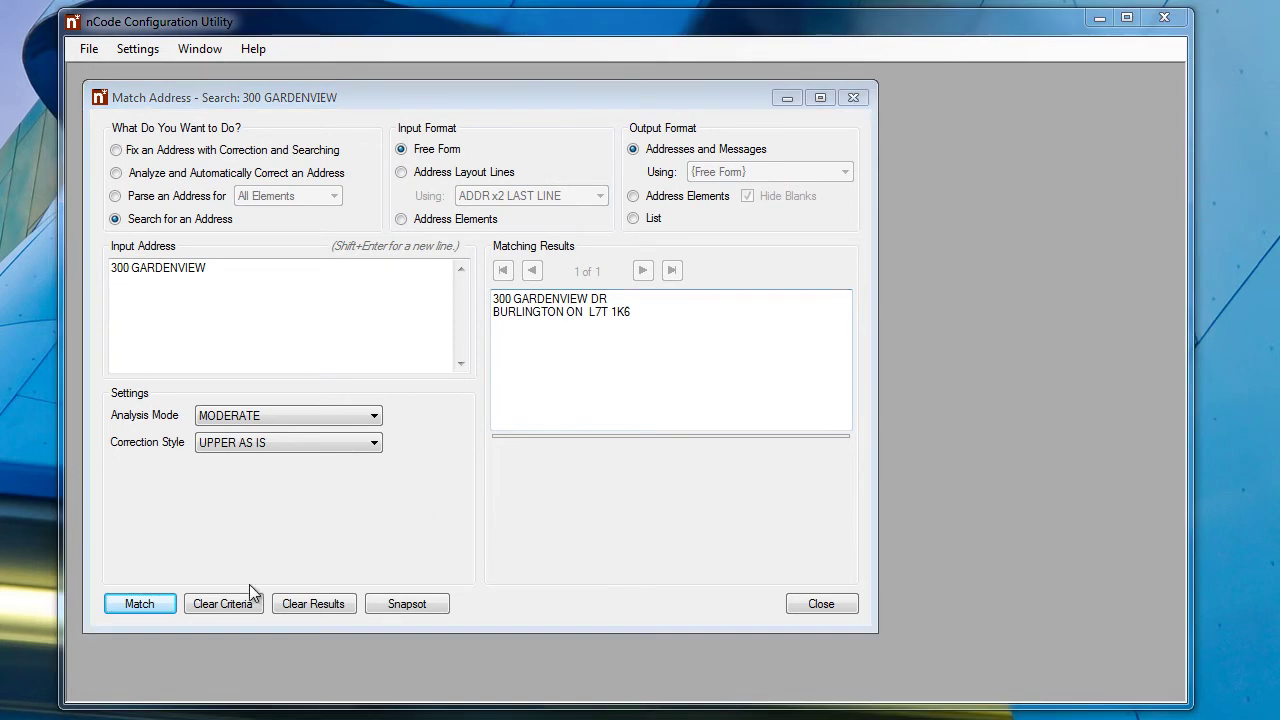
Search Streets/Stations in municipality MISSISSAUGA using address elements, getting 3436 streets, then clear
{"action": "left_click", "coordinate": [232, 604]}
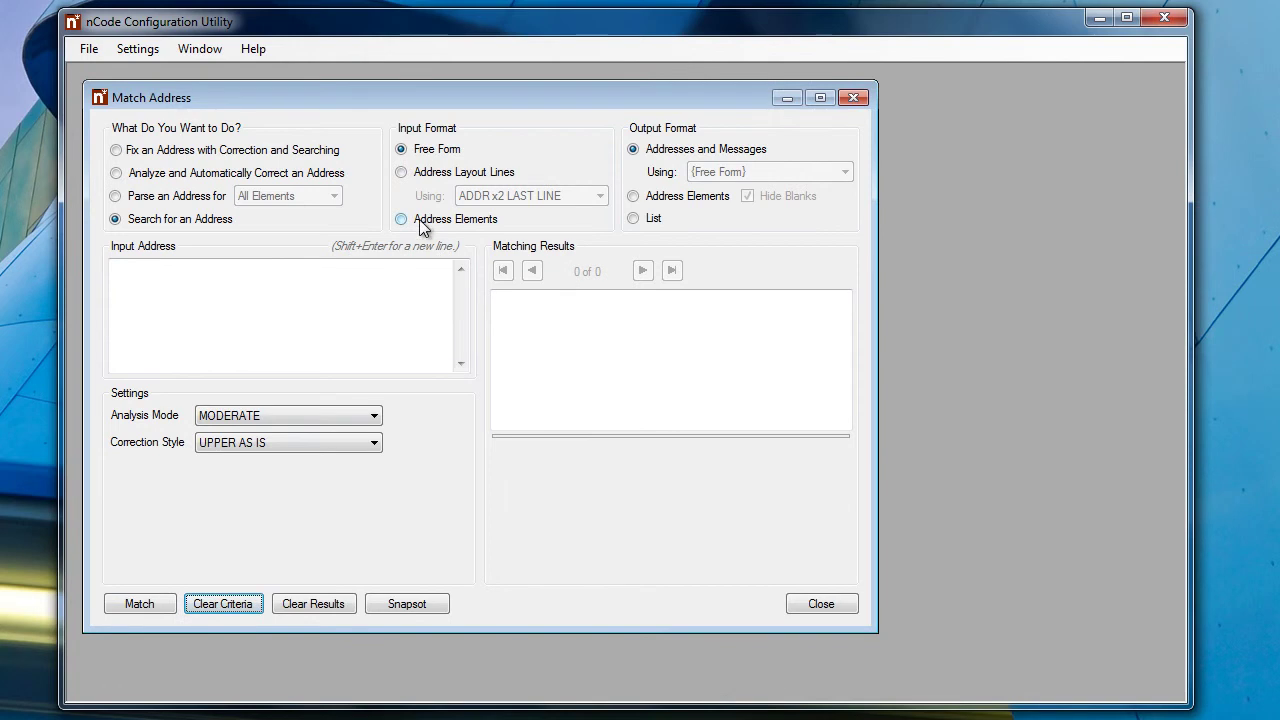
{"action": "left_click", "coordinate": [420, 219]}
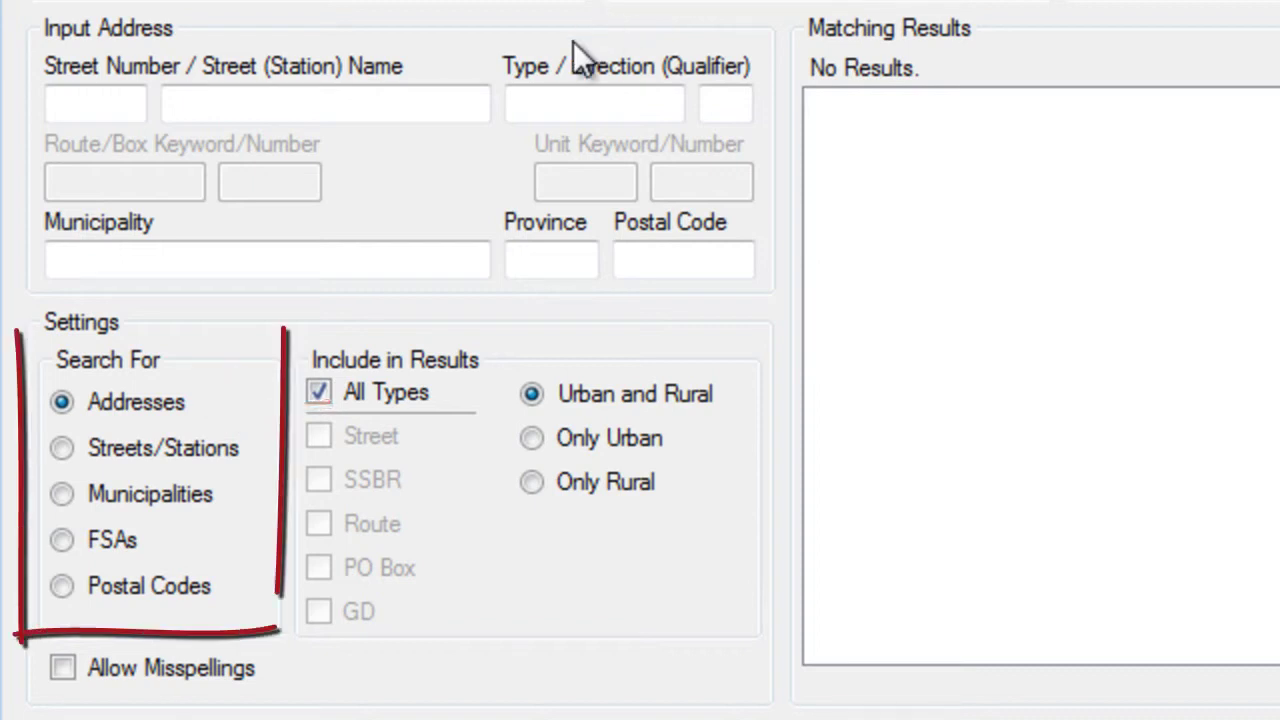
{"action": "left_click", "coordinate": [203, 259]}
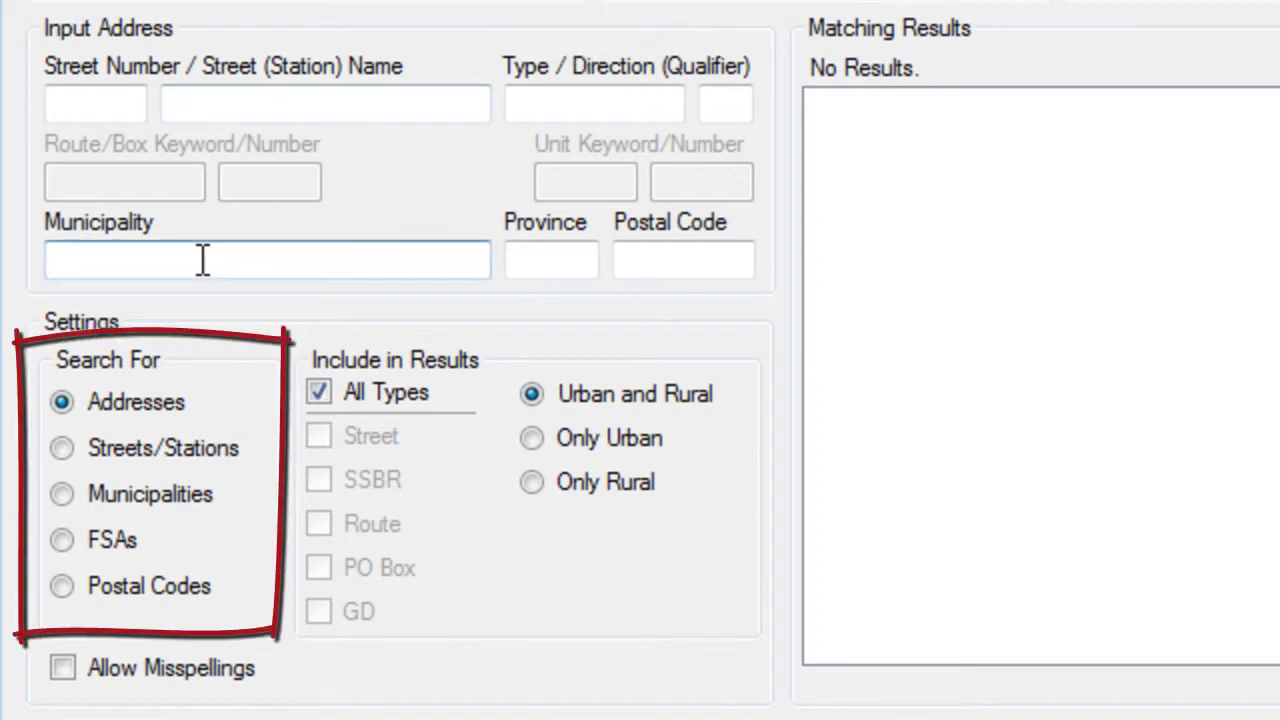
{"action": "type", "text": "MI"}
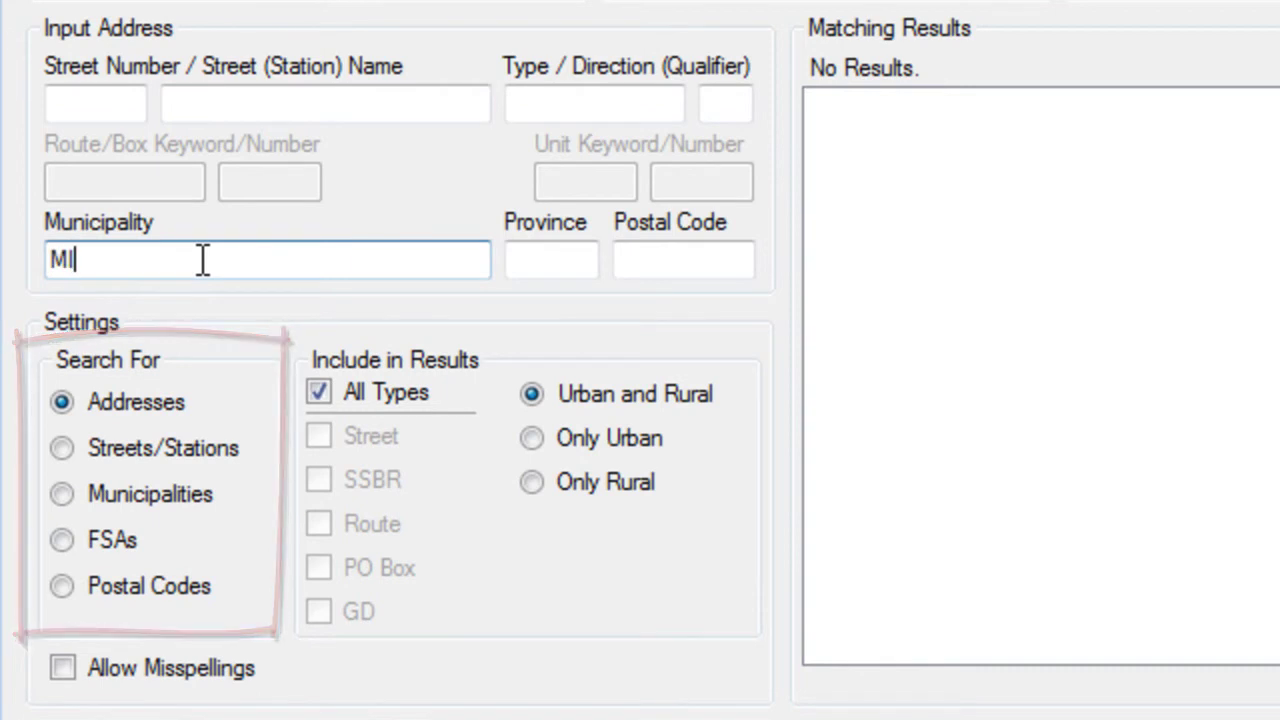
{"action": "type", "text": "SSISSAUGA"}
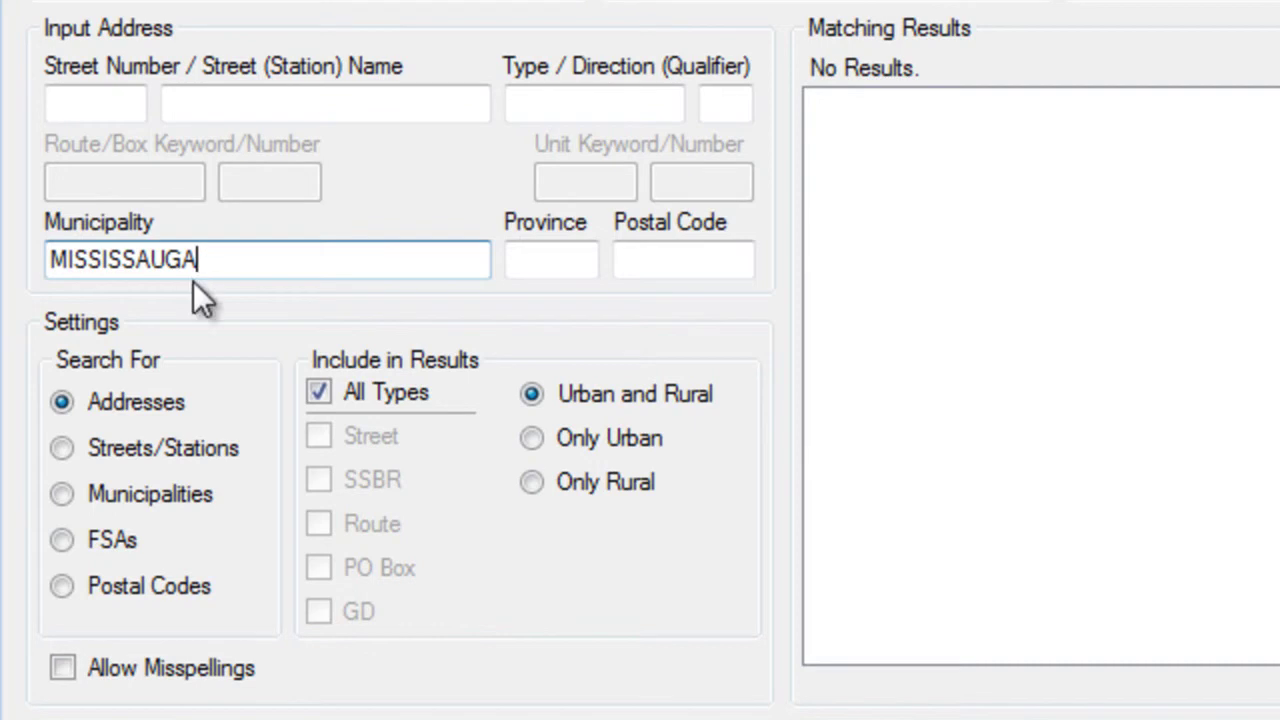
{"action": "left_click", "coordinate": [107, 451]}
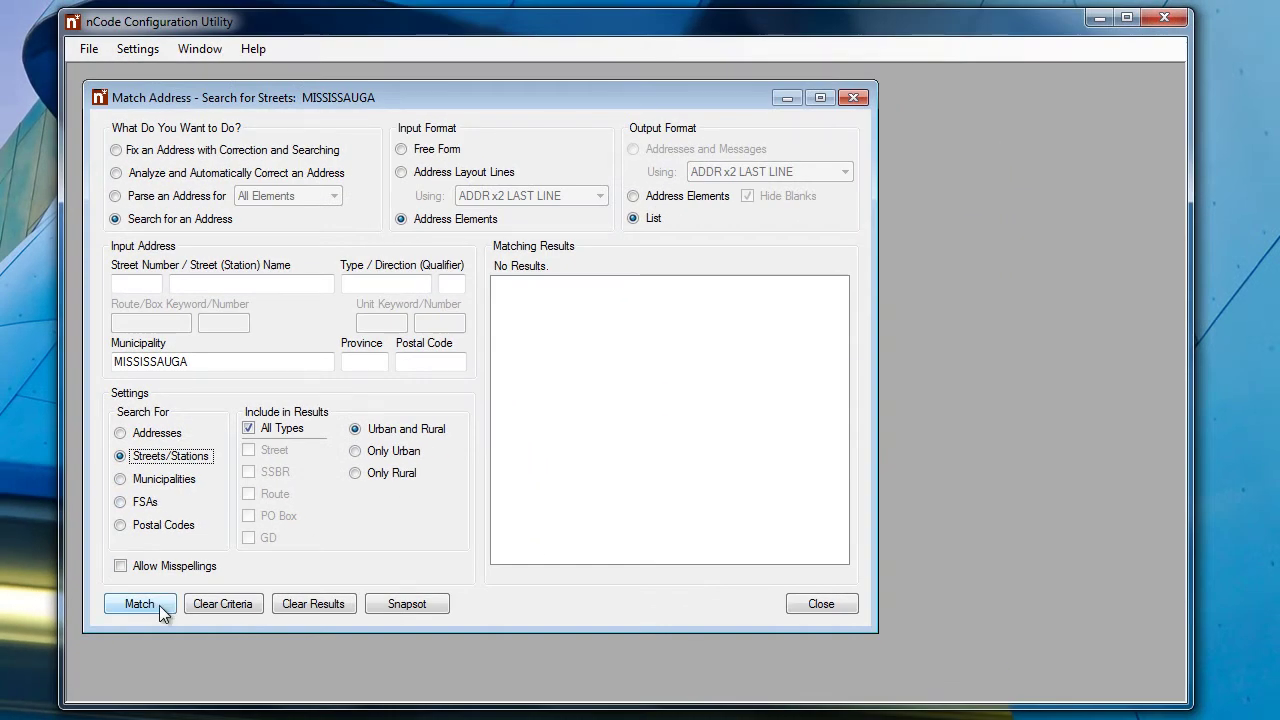
{"action": "left_click", "coordinate": [159, 605]}
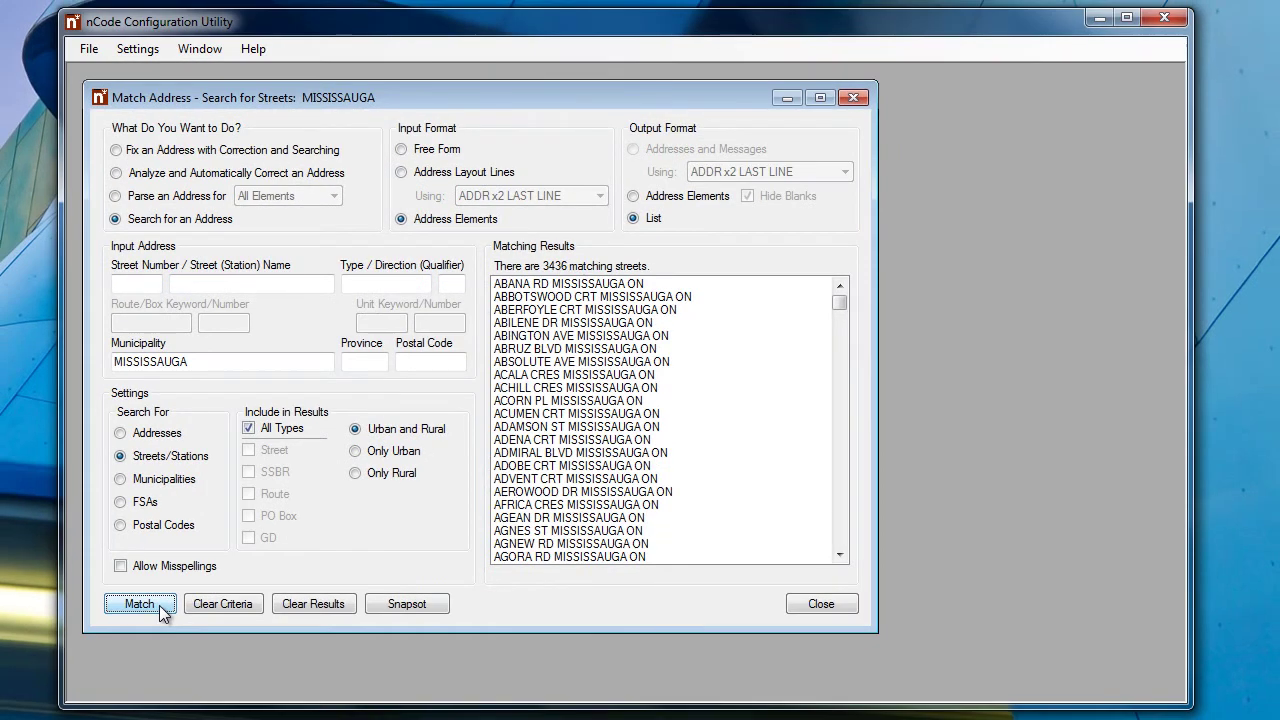
{"action": "left_click", "coordinate": [200, 603]}
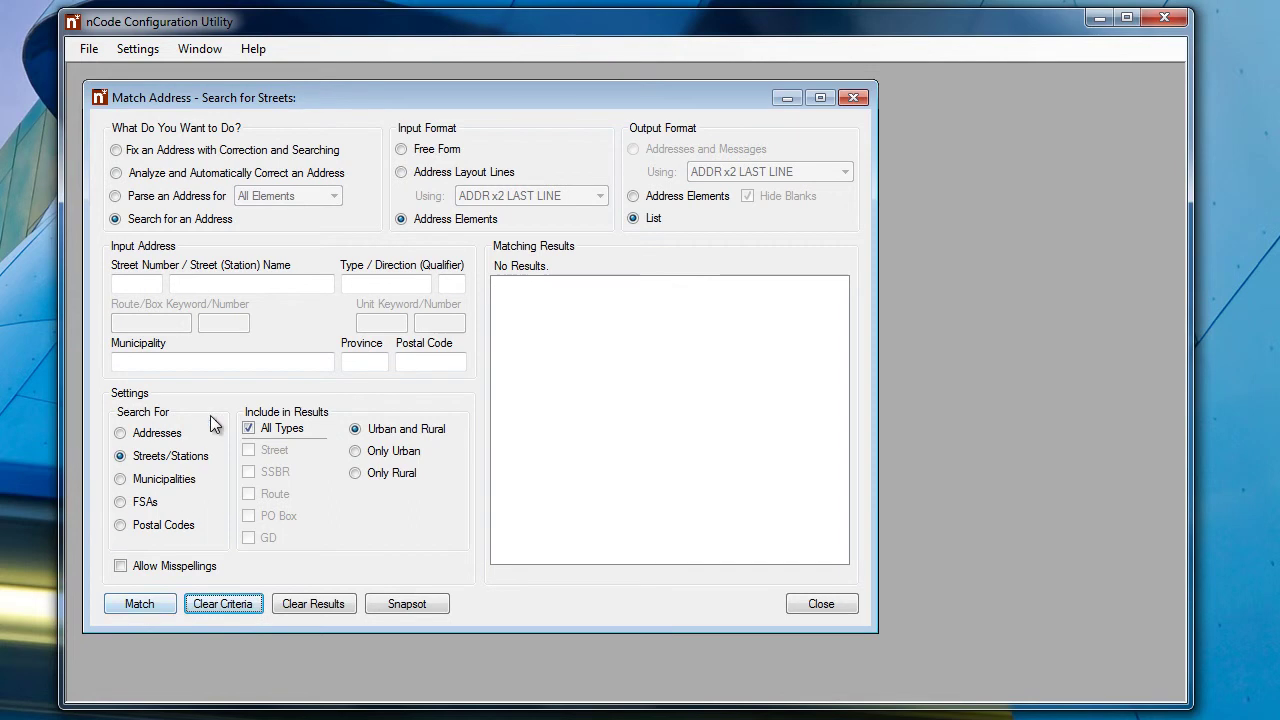
Search Municipalities for street name BLOOR, getting 15 municipalities, then clear
{"action": "left_click", "coordinate": [217, 281]}
{"action": "type", "text": "BLOOR"}
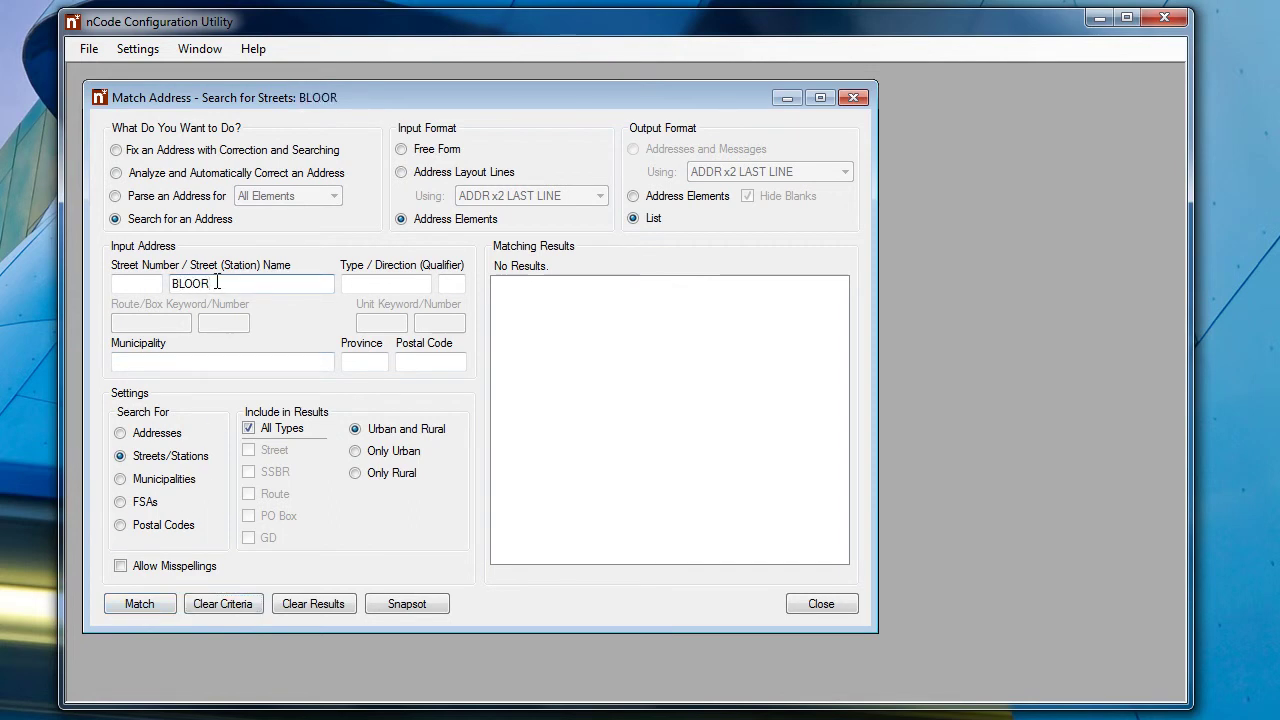
{"action": "left_click", "coordinate": [151, 480]}
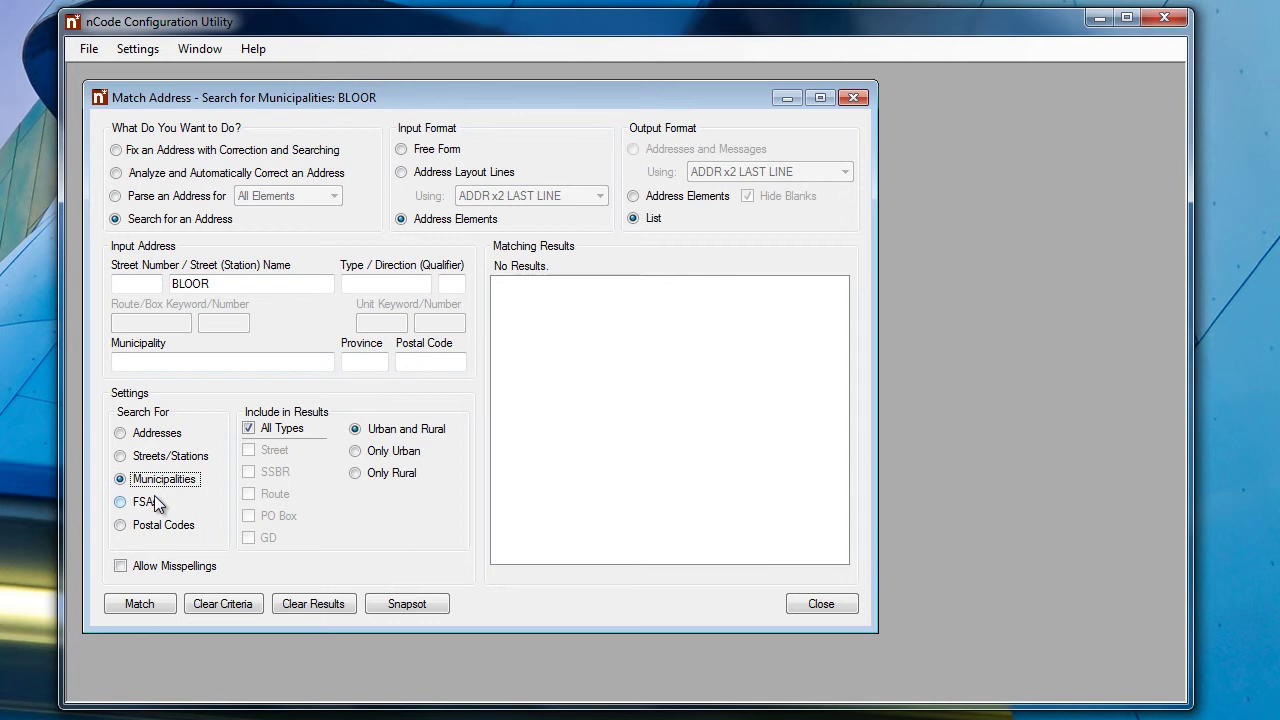
{"action": "left_click", "coordinate": [149, 606]}
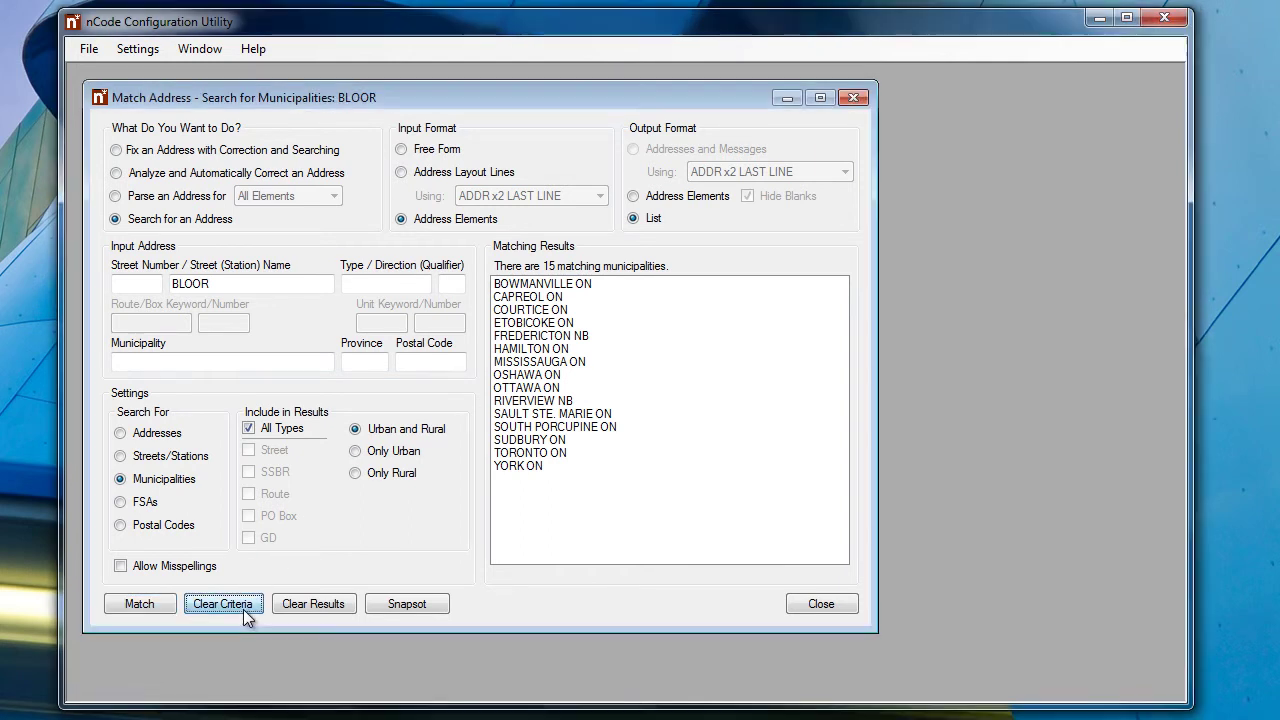
{"action": "left_click", "coordinate": [243, 605]}
{"action": "left_click", "coordinate": [435, 149]}
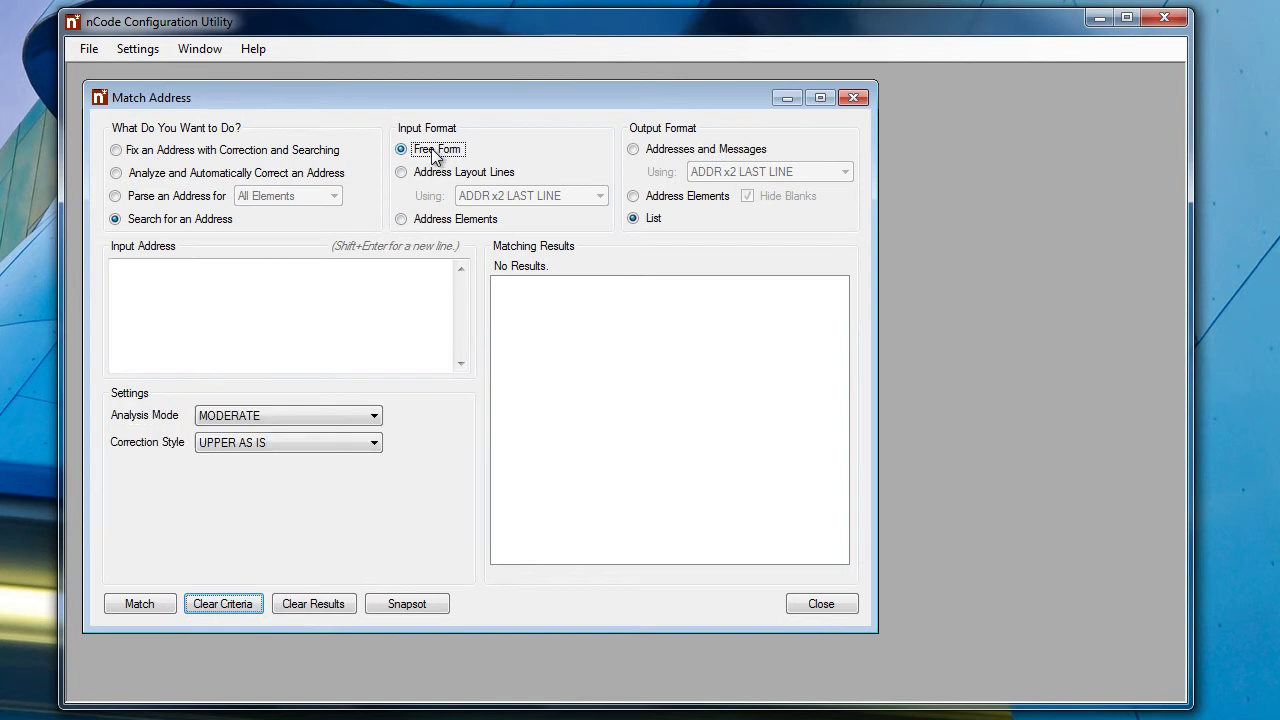
{"action": "left_click", "coordinate": [291, 287]}
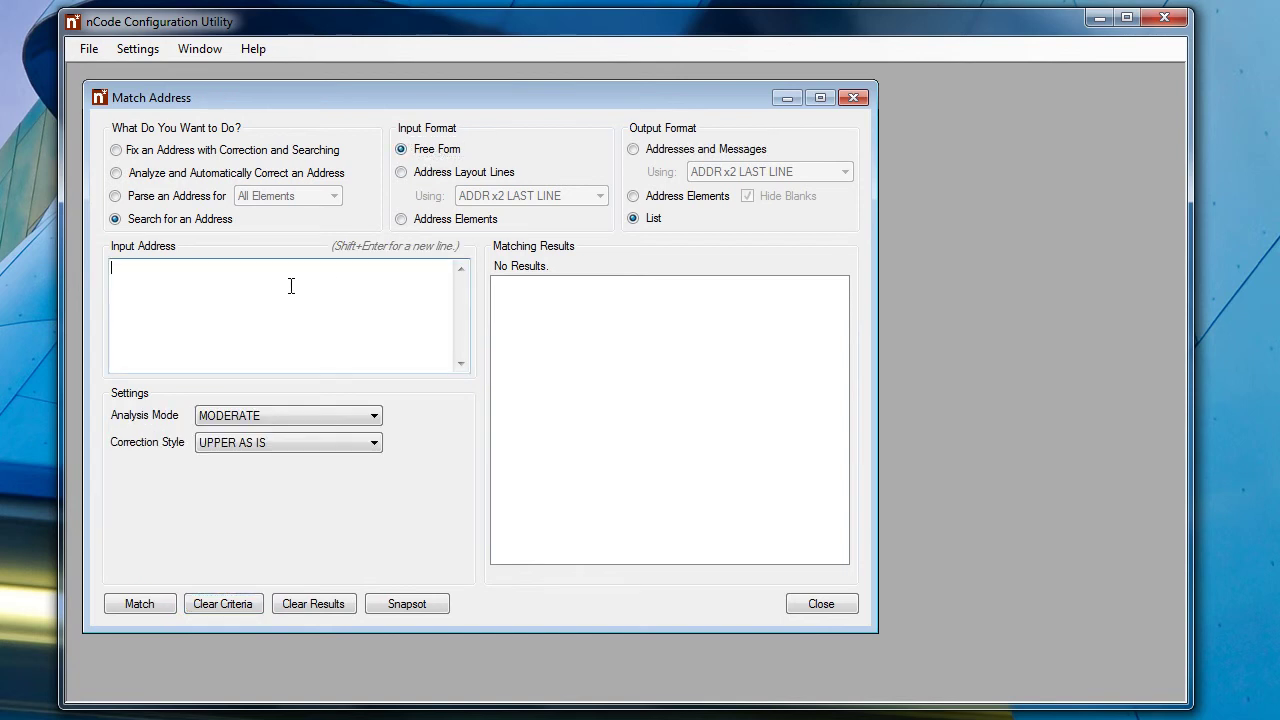
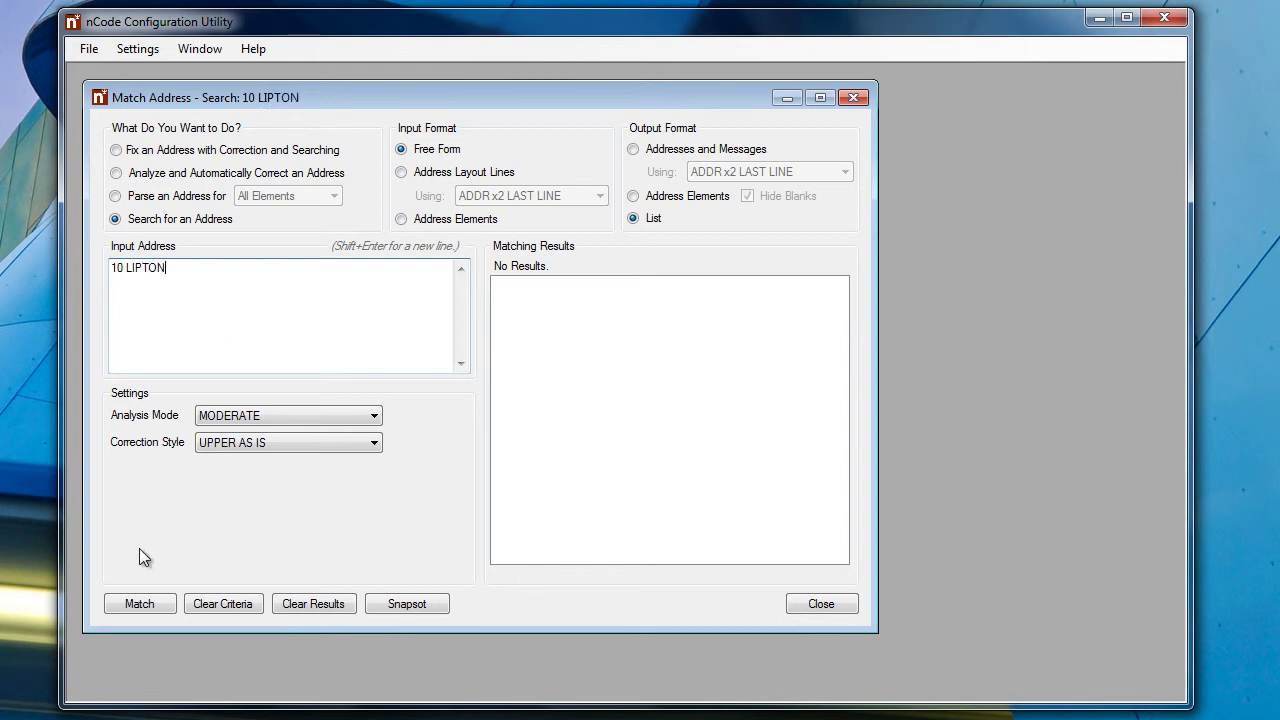
{"action": "left_click", "coordinate": [146, 606]}
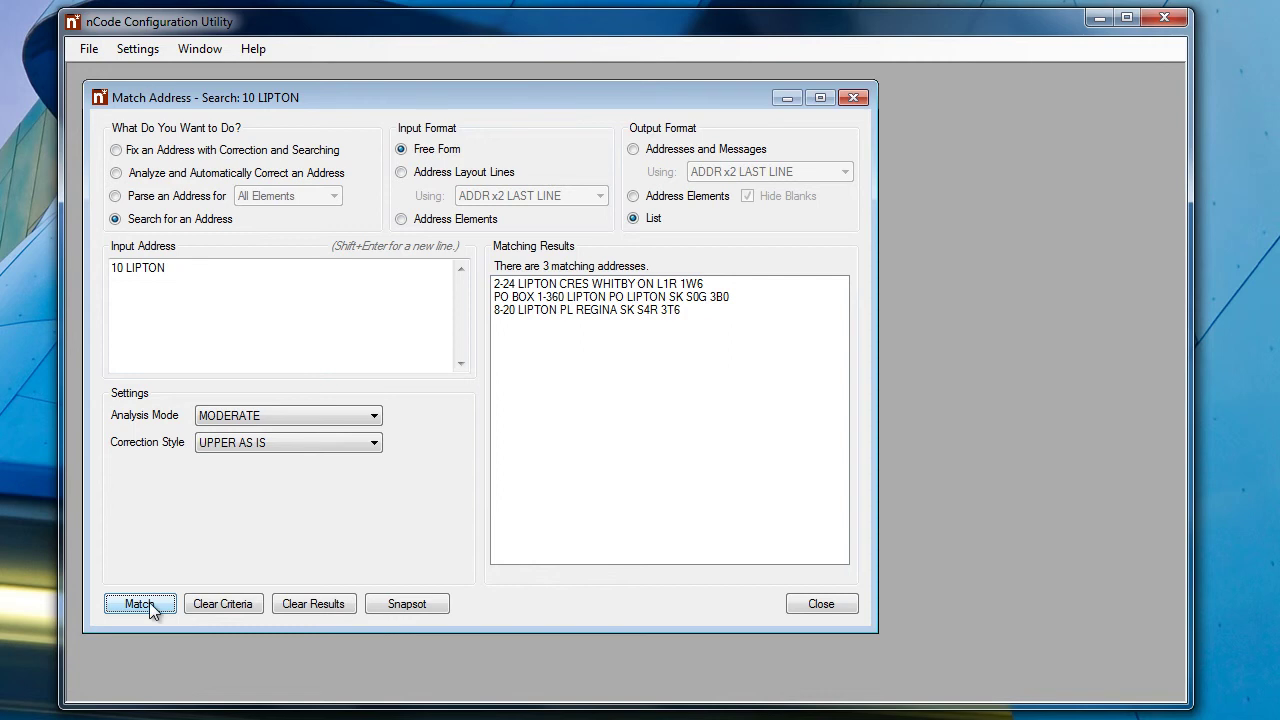
{"action": "left_click", "coordinate": [202, 604]}
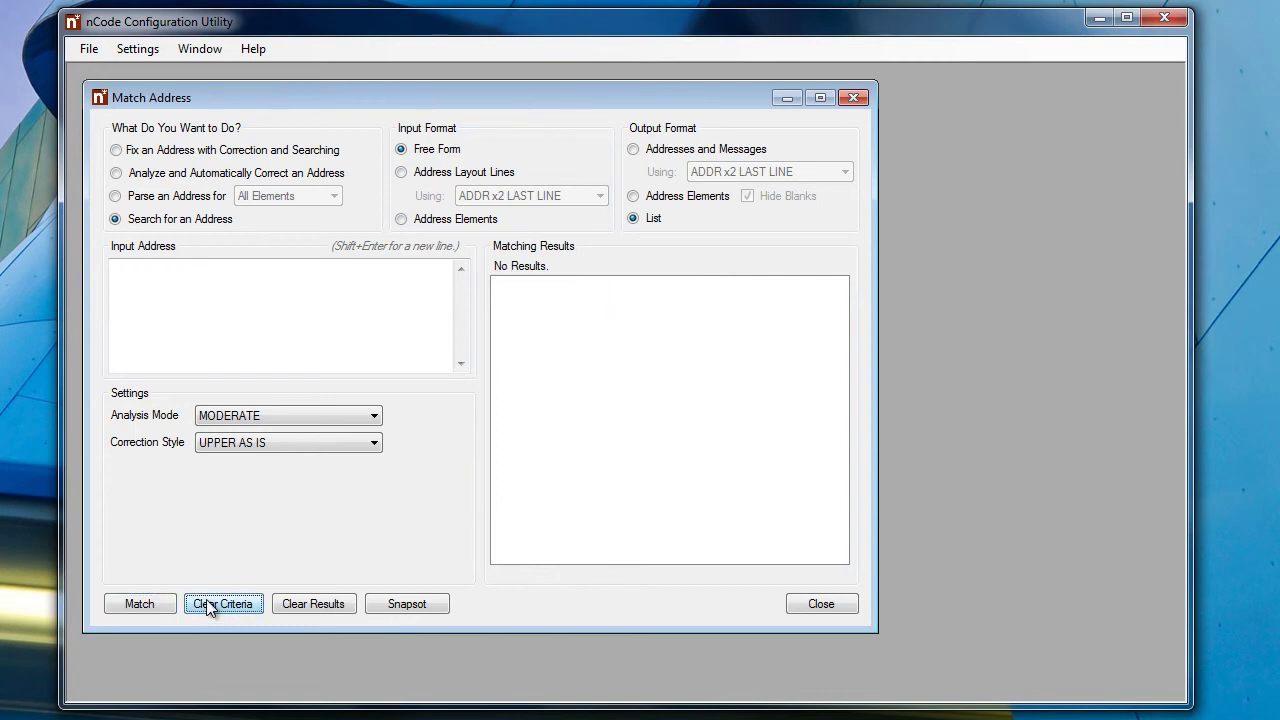
Set analyze-and-correct with FREE FORM x4 layout lines, Addresses and Messages output, and UPPER HYPHEN style
{"action": "left_click", "coordinate": [165, 175]}
{"action": "left_click", "coordinate": [456, 176]}
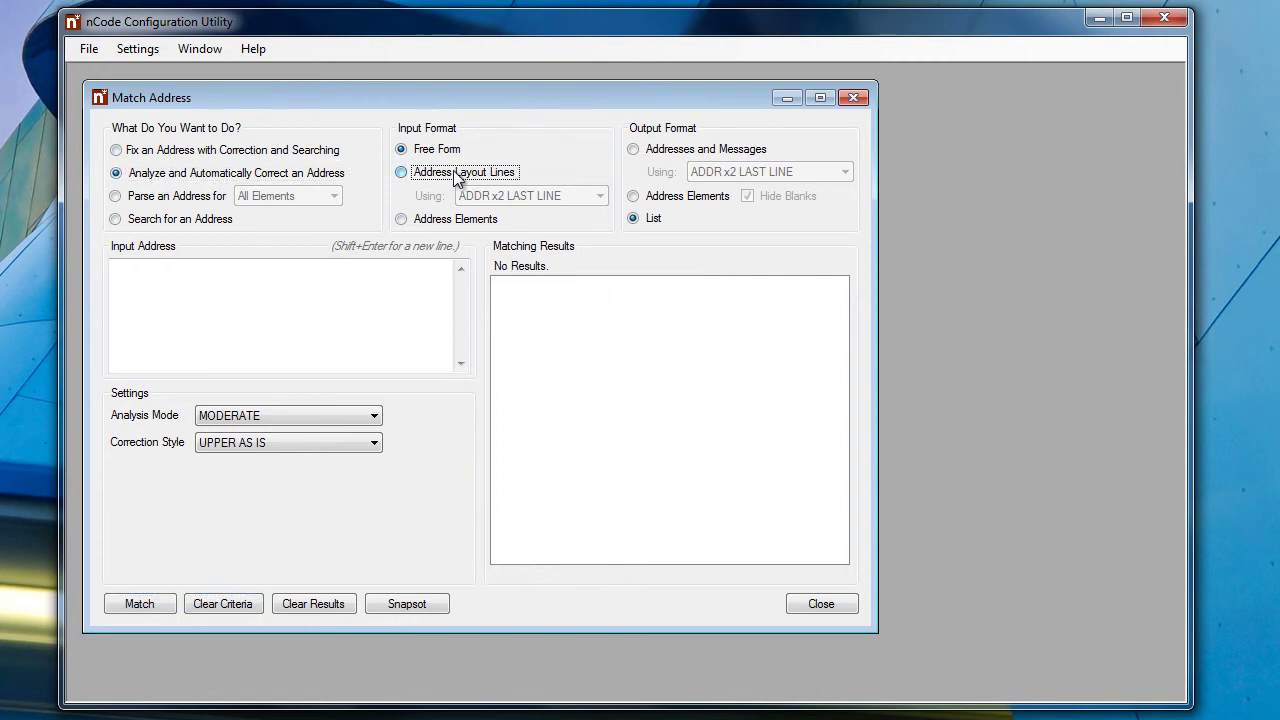
{"action": "left_click", "coordinate": [505, 196]}
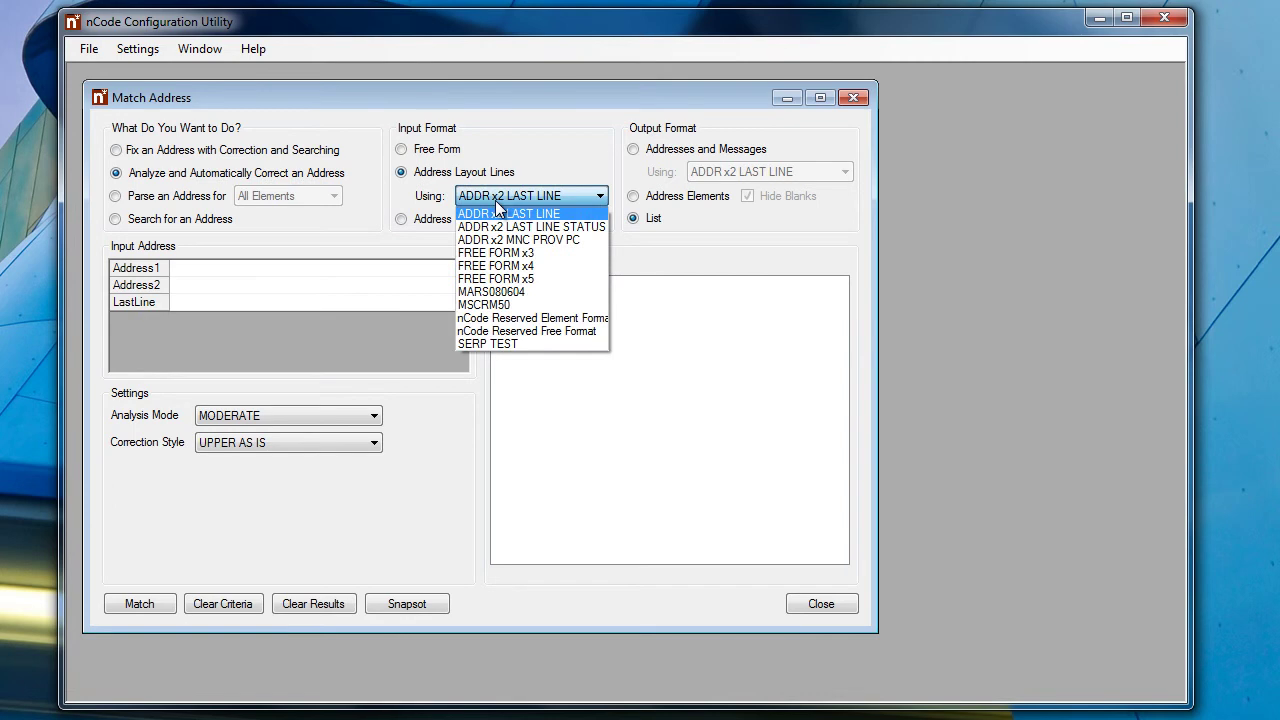
{"action": "left_click", "coordinate": [505, 266]}
{"action": "left_click", "coordinate": [657, 153]}
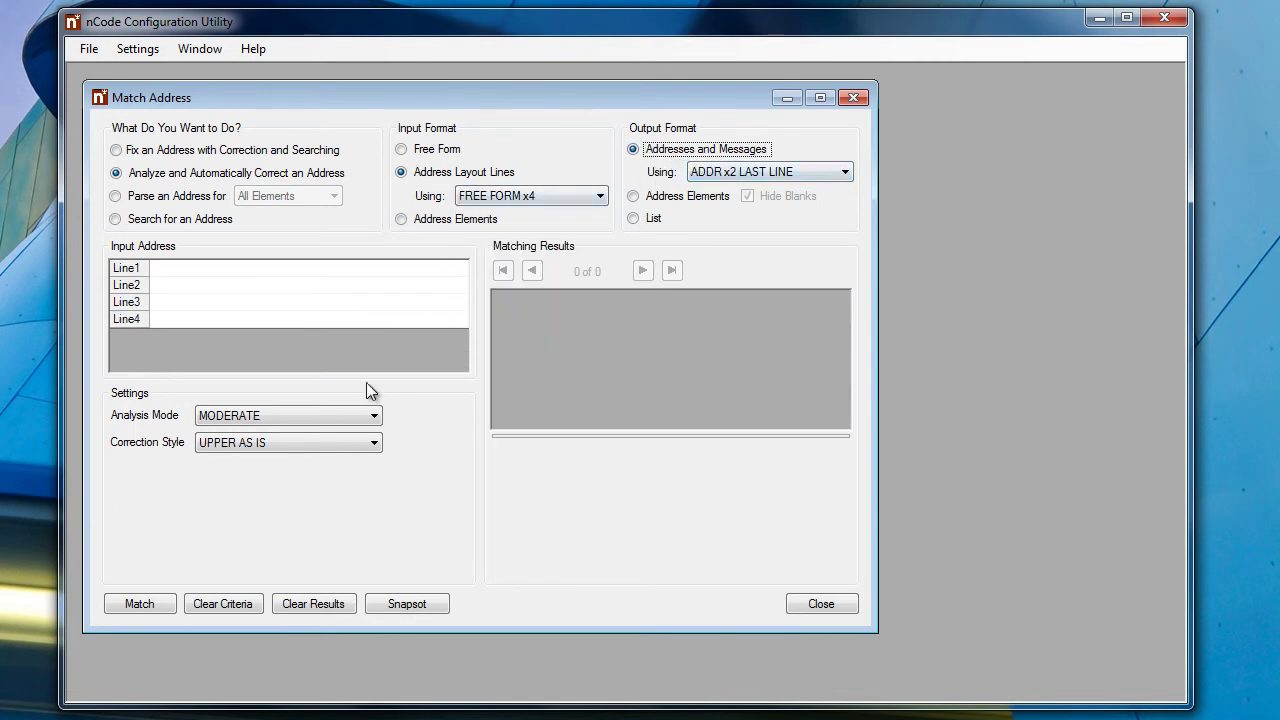
{"action": "left_click", "coordinate": [295, 449]}
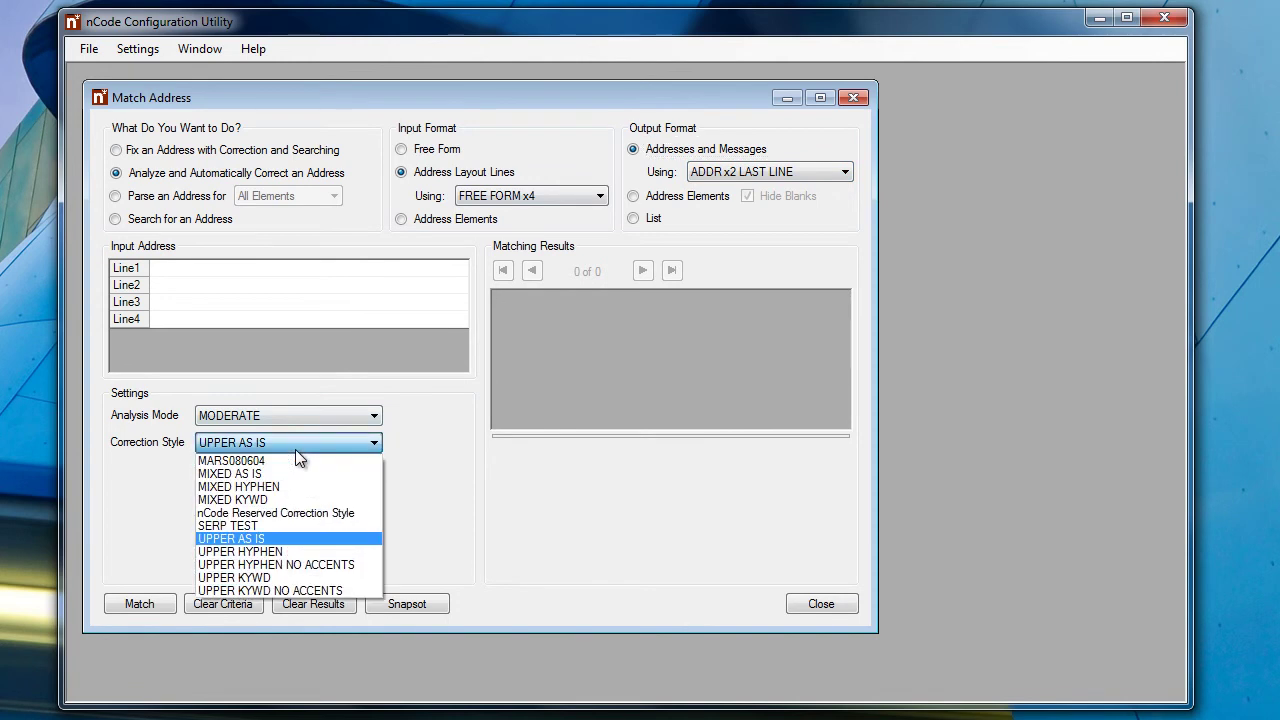
{"action": "left_click", "coordinate": [281, 552]}
{"action": "left_click", "coordinate": [179, 268]}
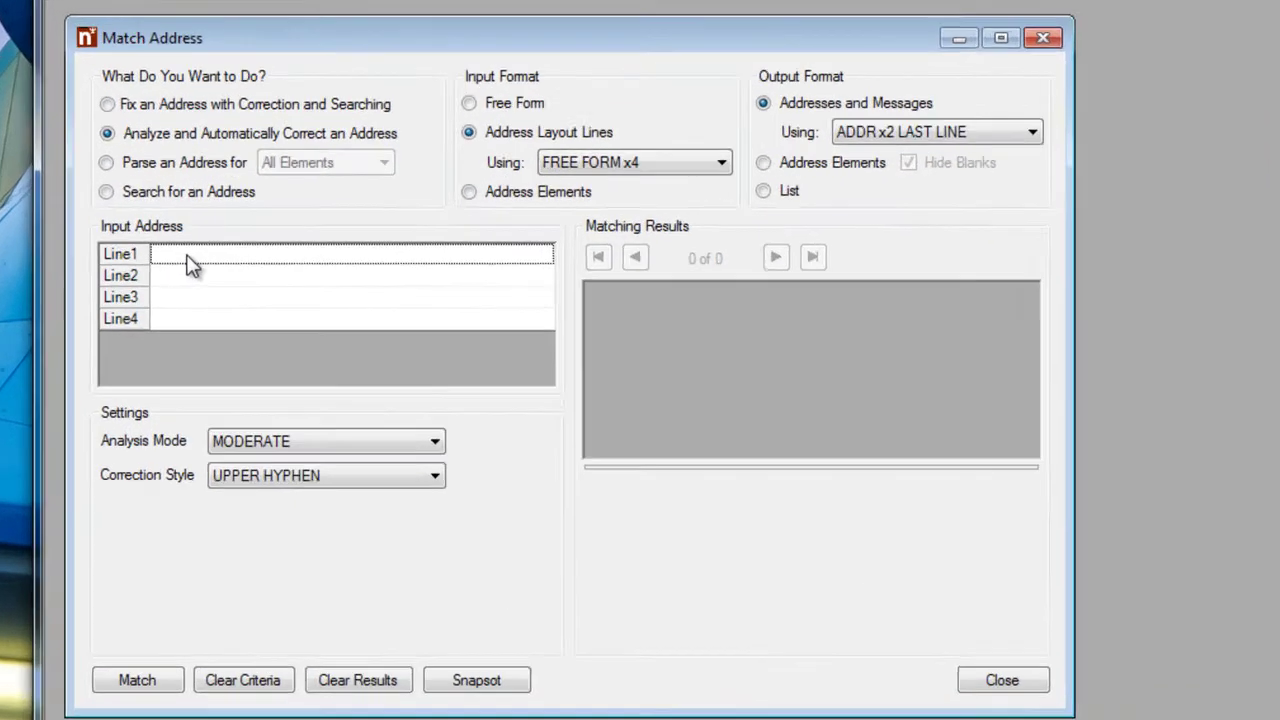
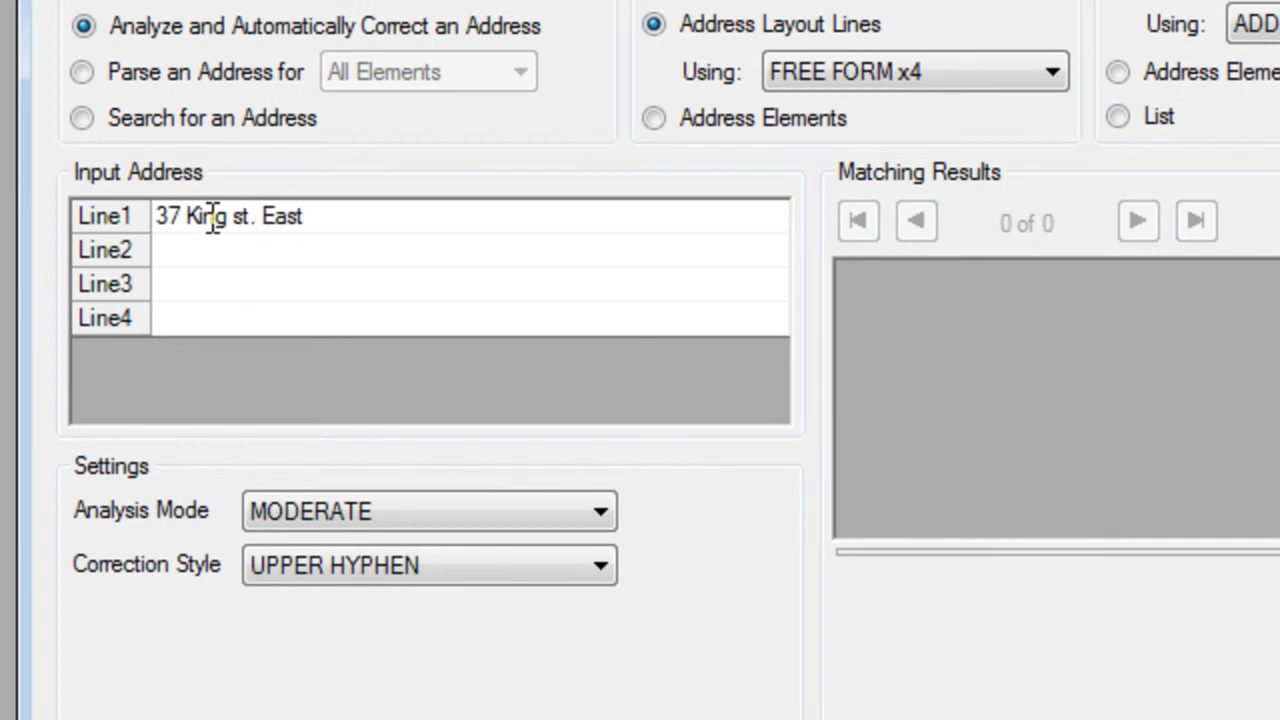
{"action": "key", "text": "Return"}
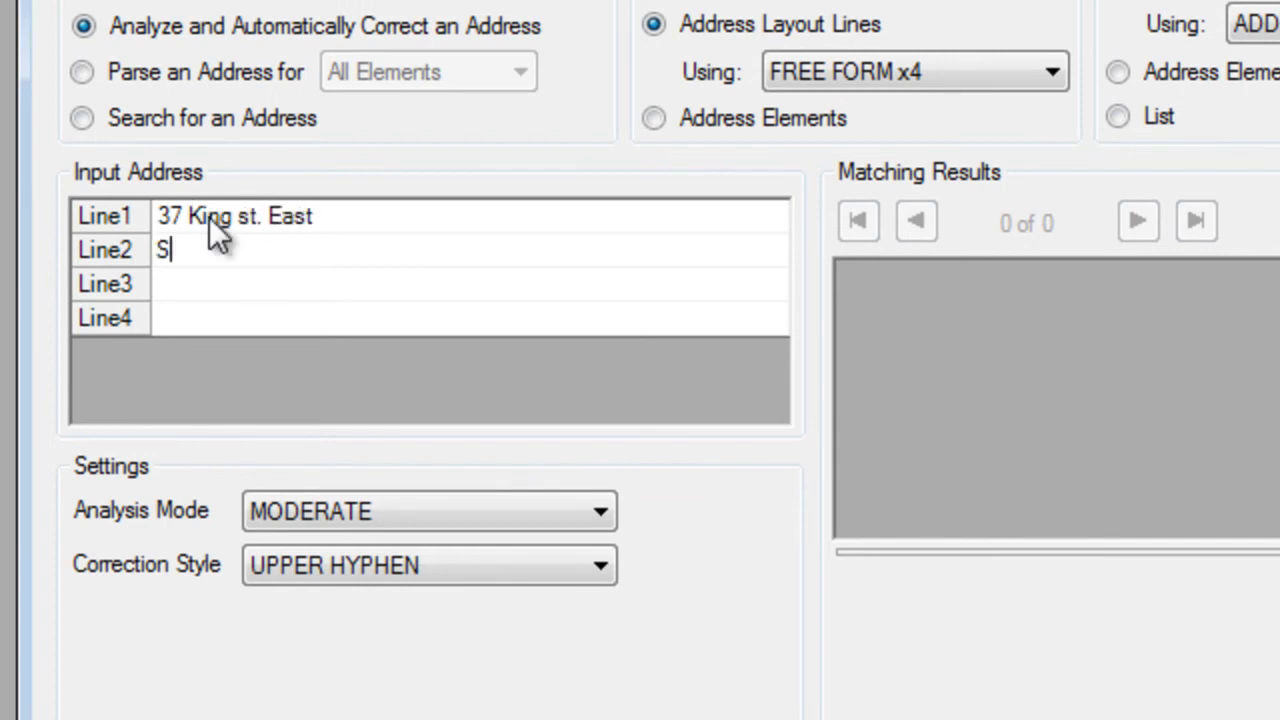
{"action": "key", "text": "Return"}
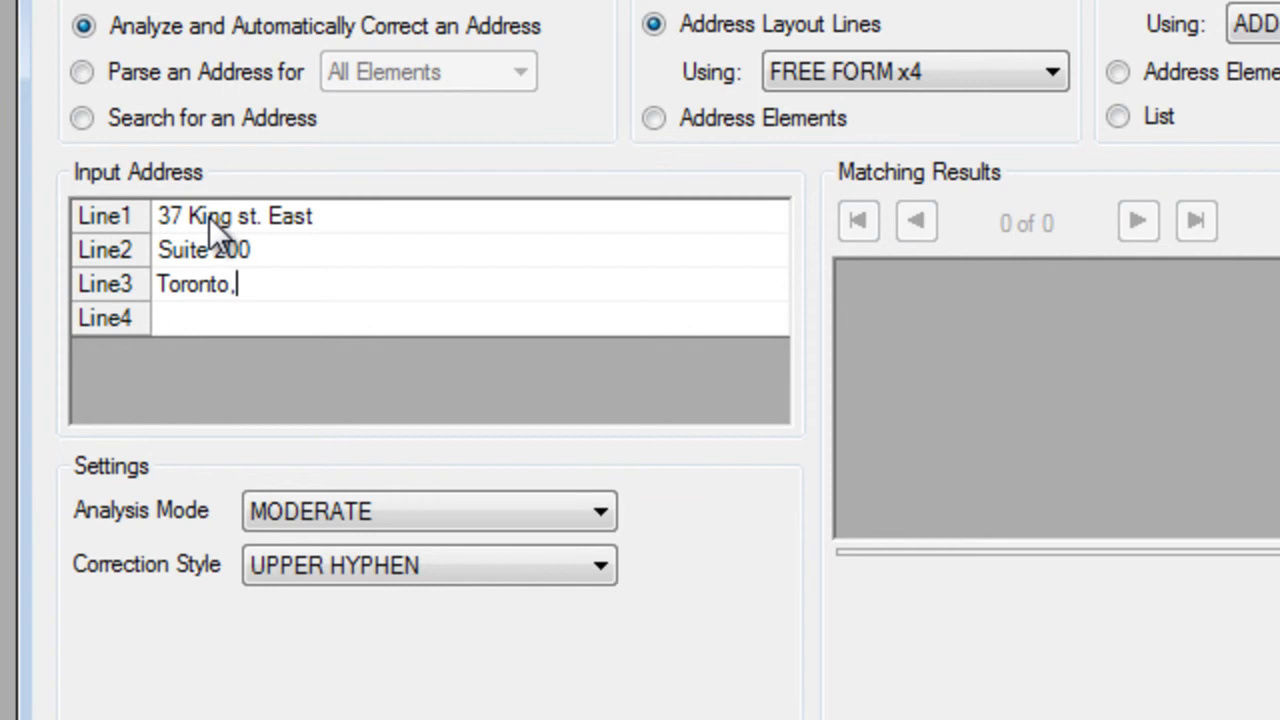
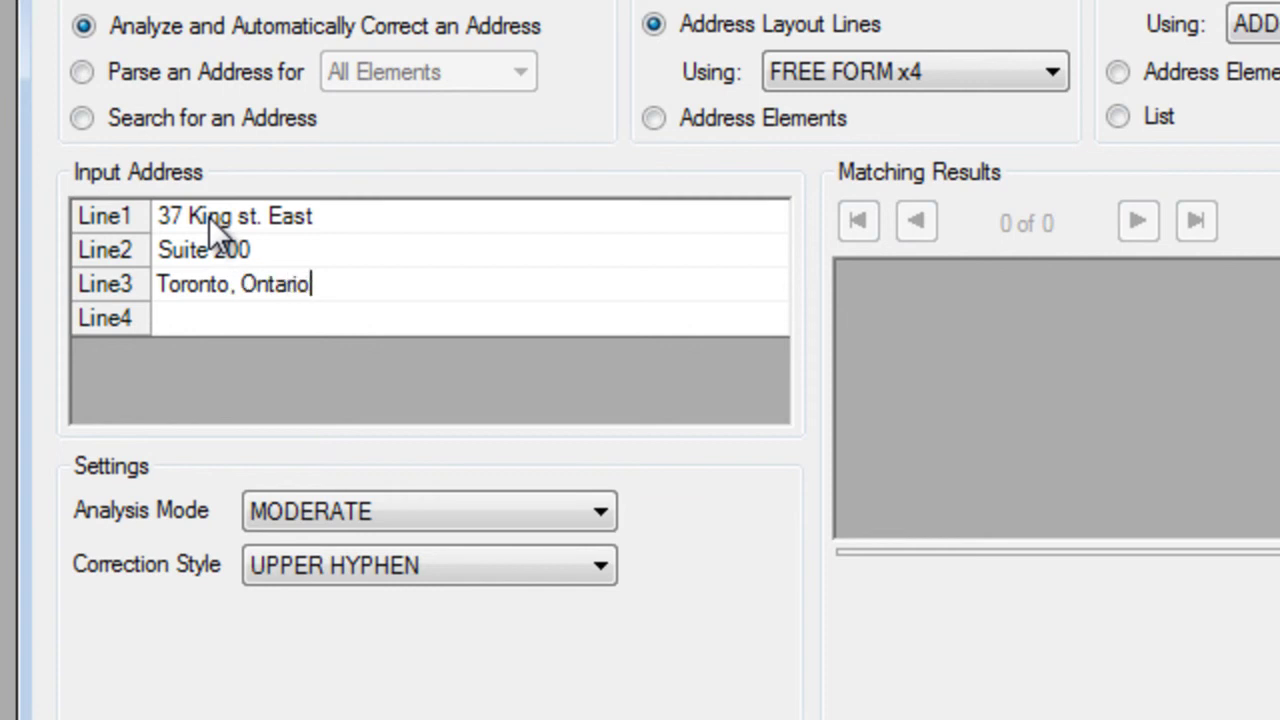
{"action": "key", "text": "Return"}
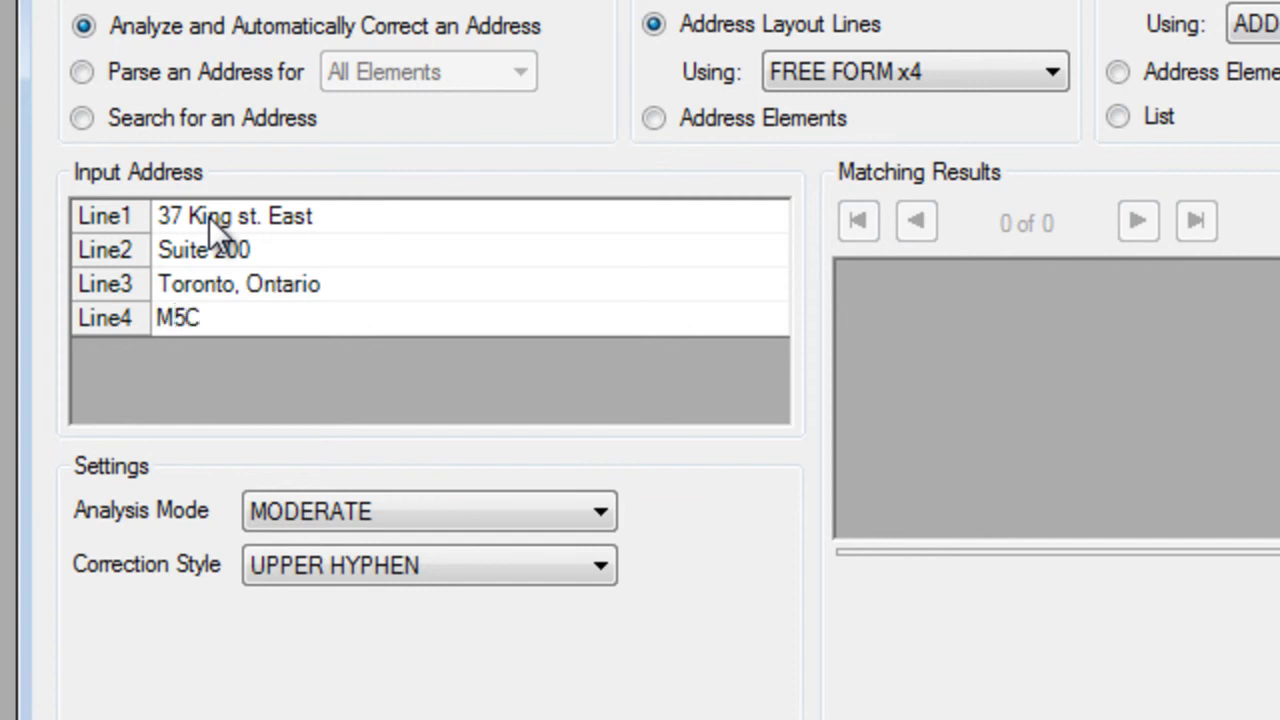
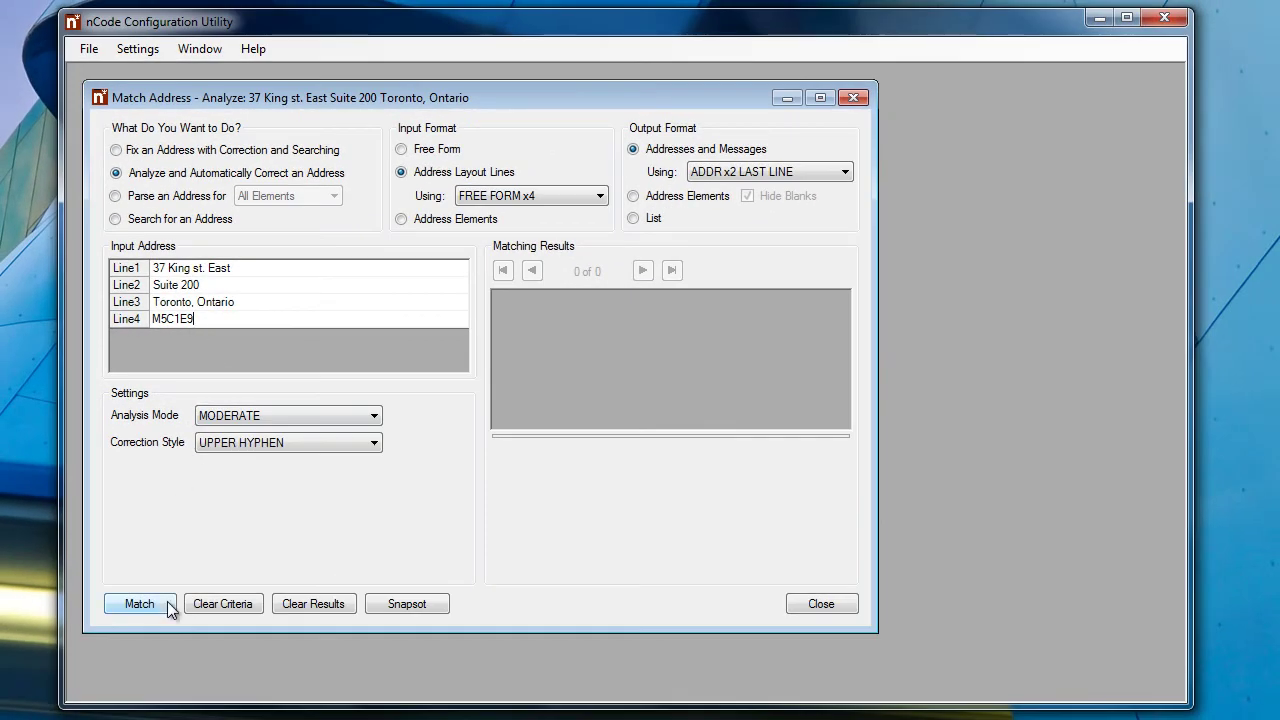
{"action": "left_click", "coordinate": [167, 601]}
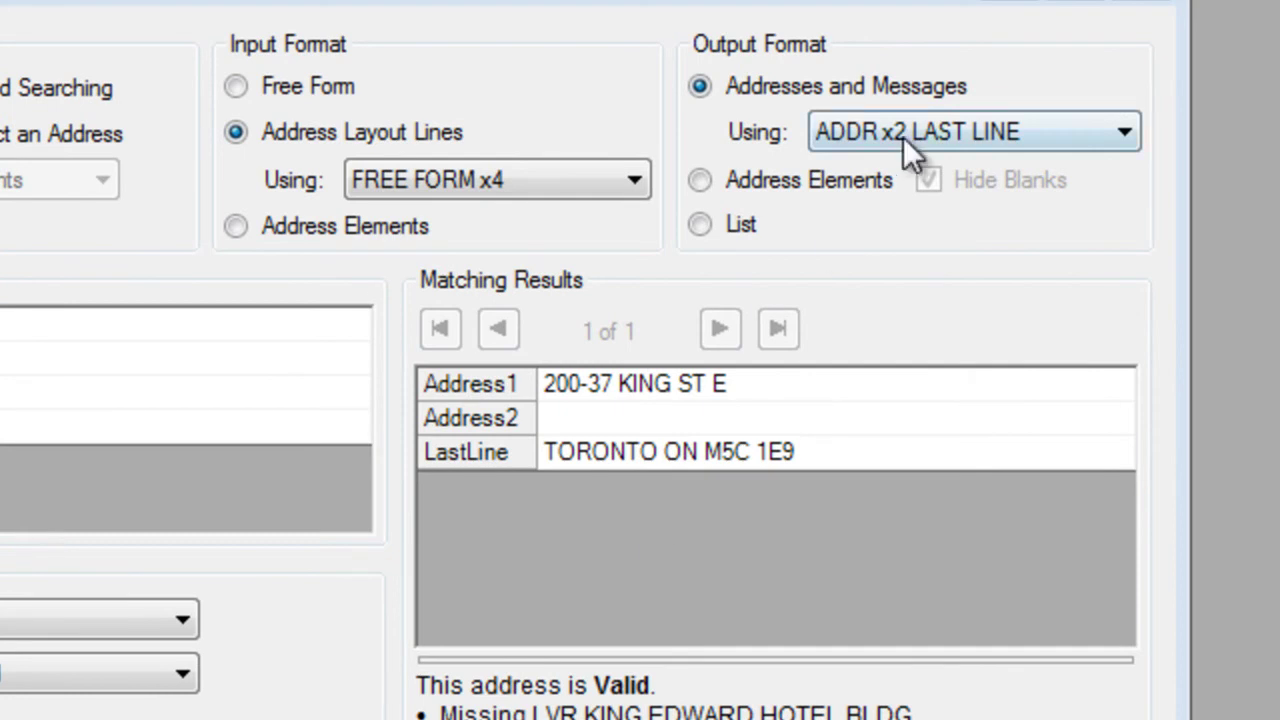
Output as ADDR x2 MNC PROV PC in Address Elements view, enlarging the grid to show suite 200, number 37
{"action": "left_click", "coordinate": [949, 139]}
{"action": "left_click", "coordinate": [958, 248]}
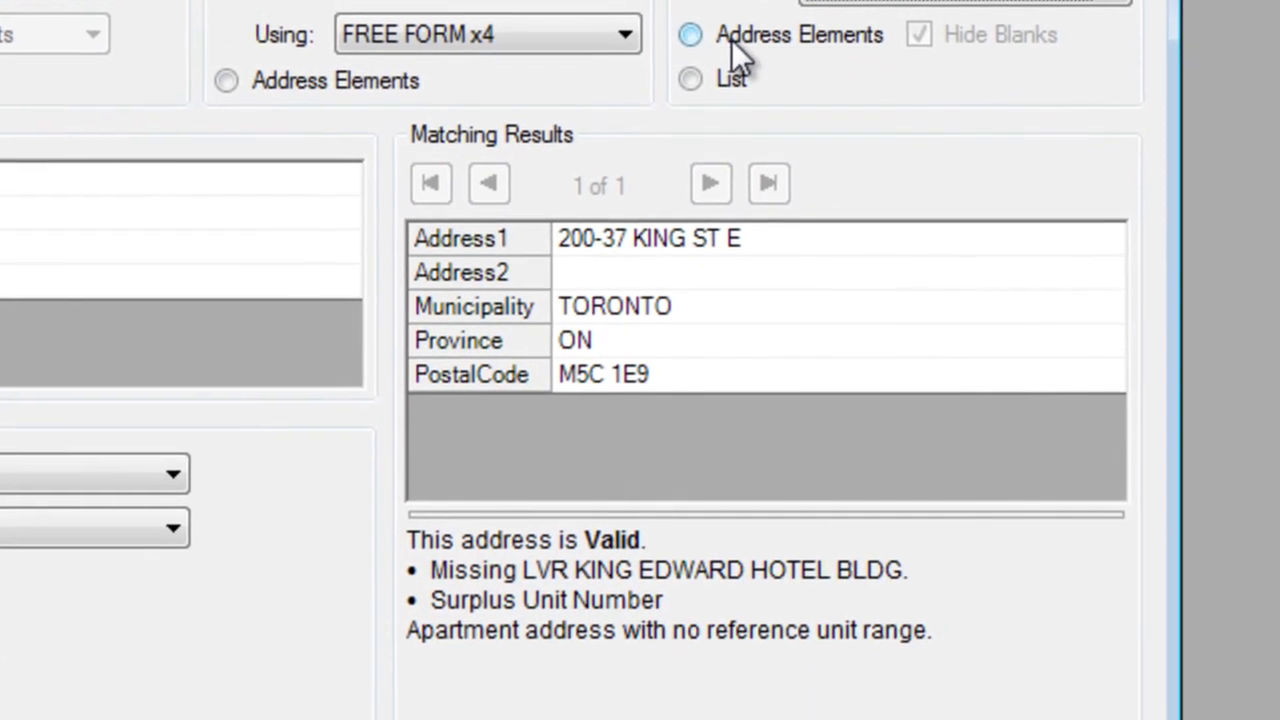
{"action": "left_click", "coordinate": [731, 39]}
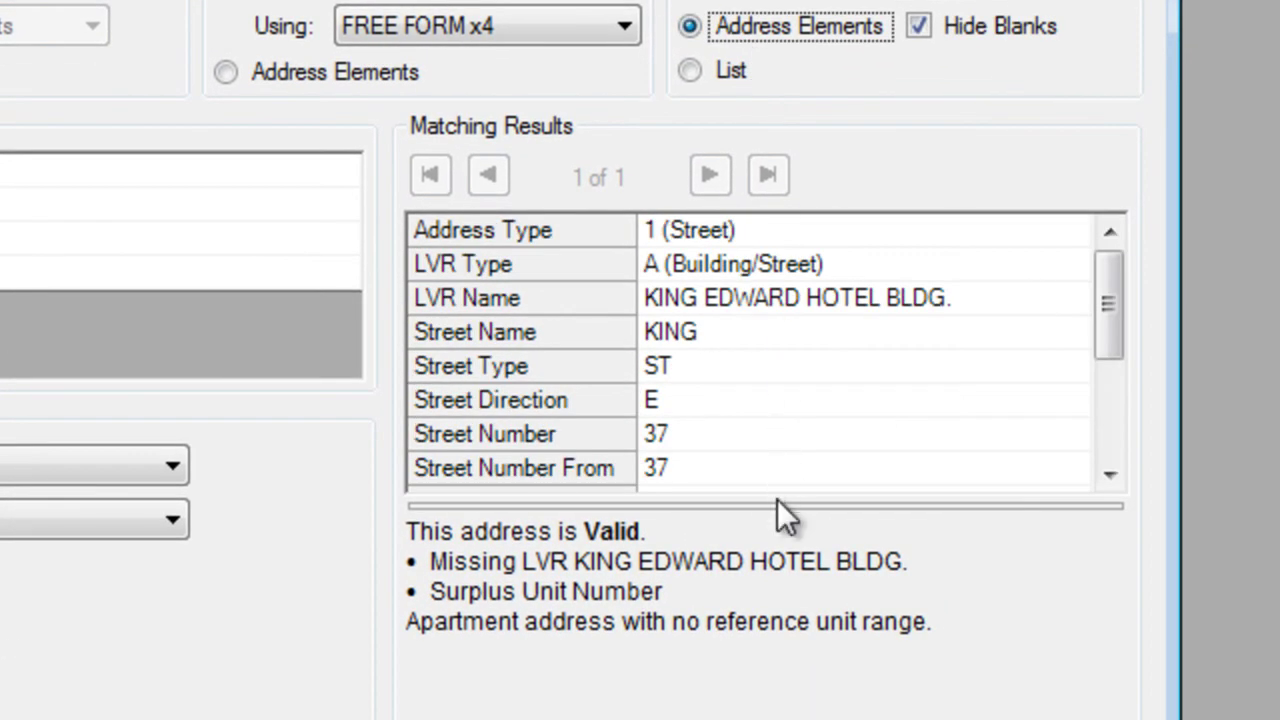
{"action": "left_click_drag", "start_coordinate": [773, 506], "coordinate": [778, 663]}
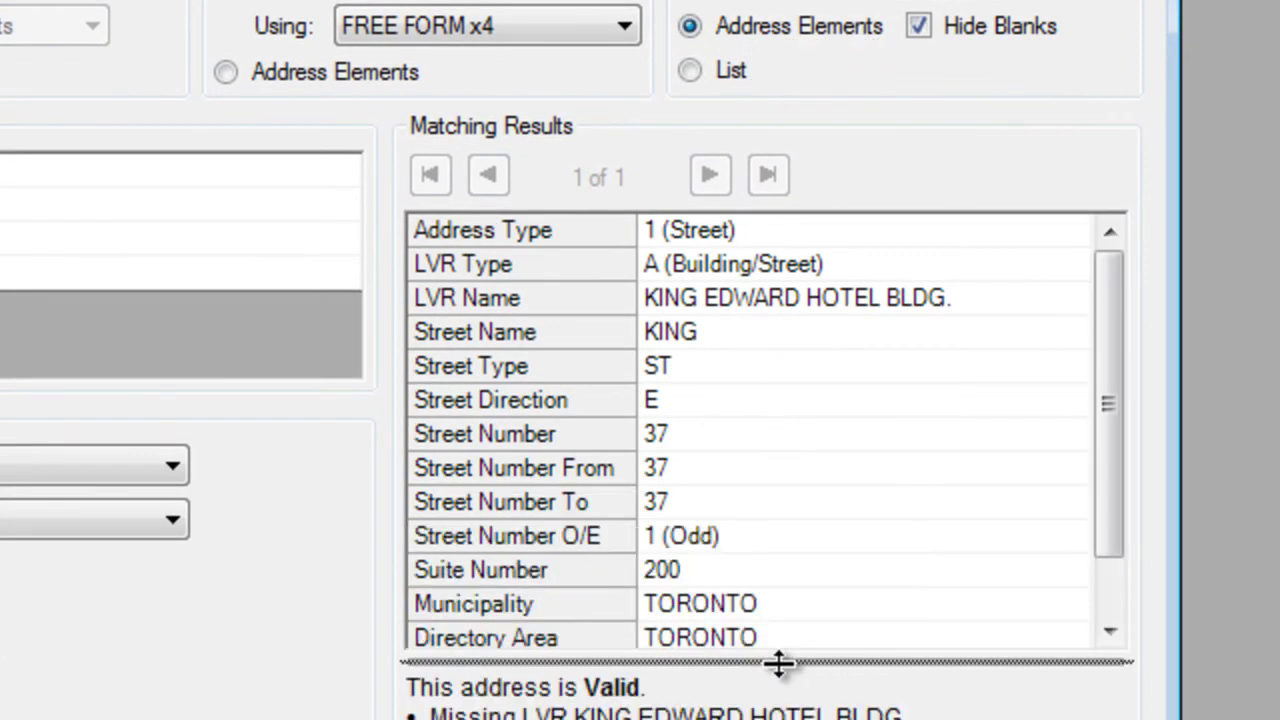